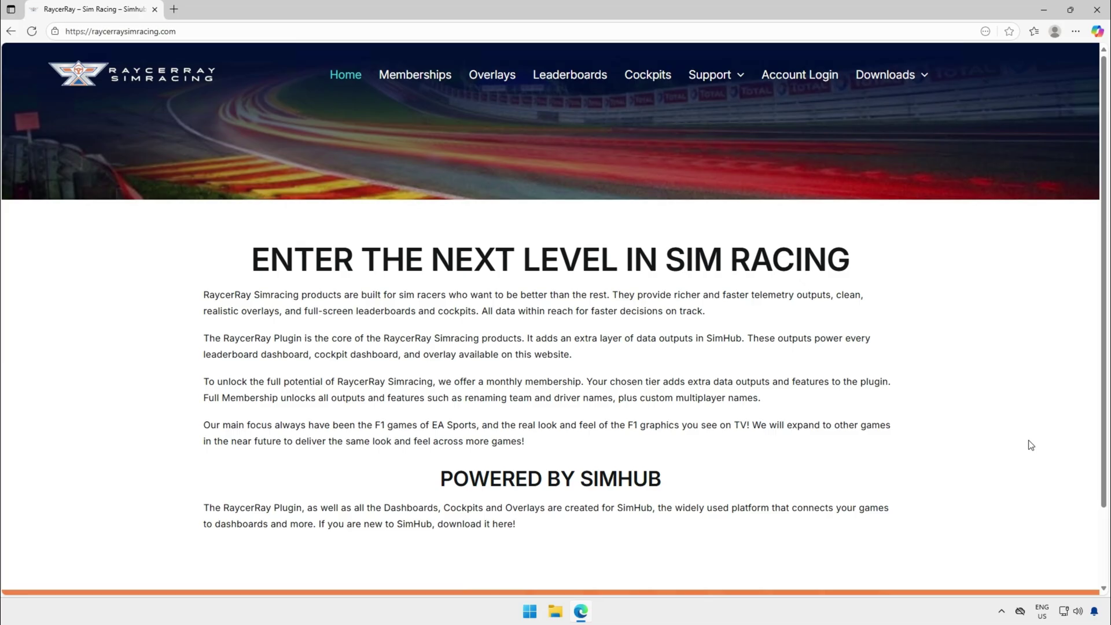
Step: Open the RaycerRay Memberships page and scroll through the tiers and comparison table
click(424, 81)
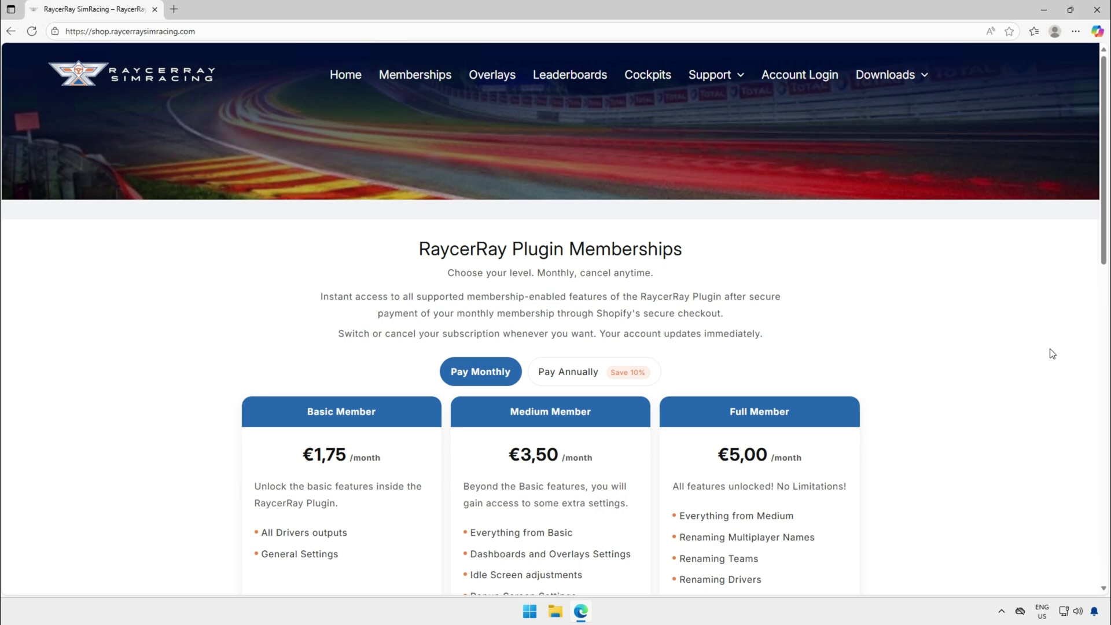
scroll(1052, 354, down, 4)
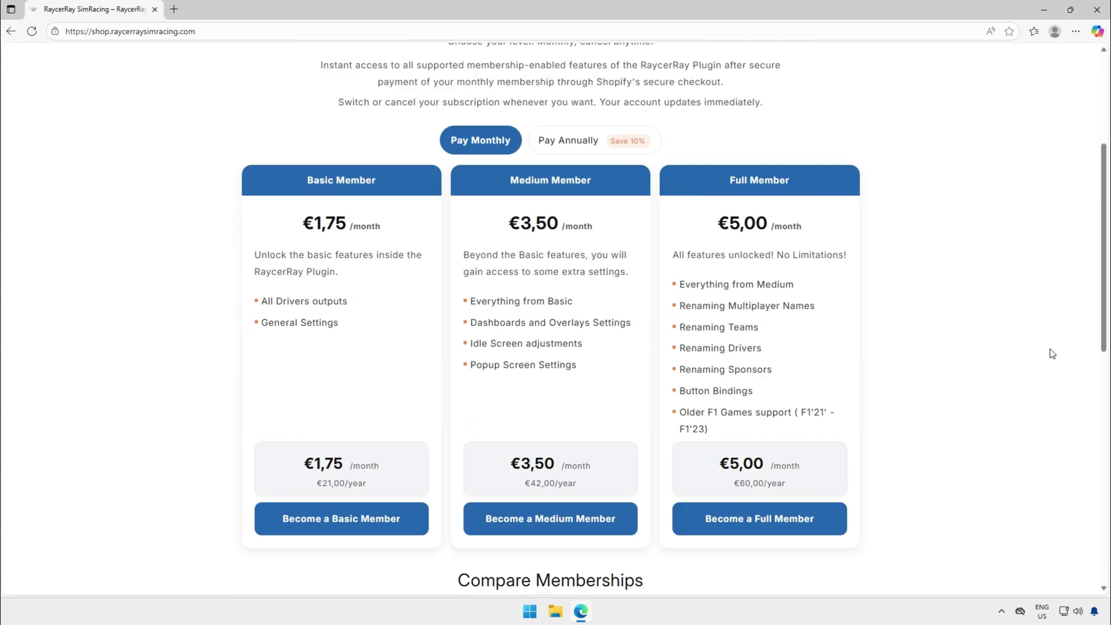
scroll(1052, 353, down, 1)
scroll(1052, 353, down, 9)
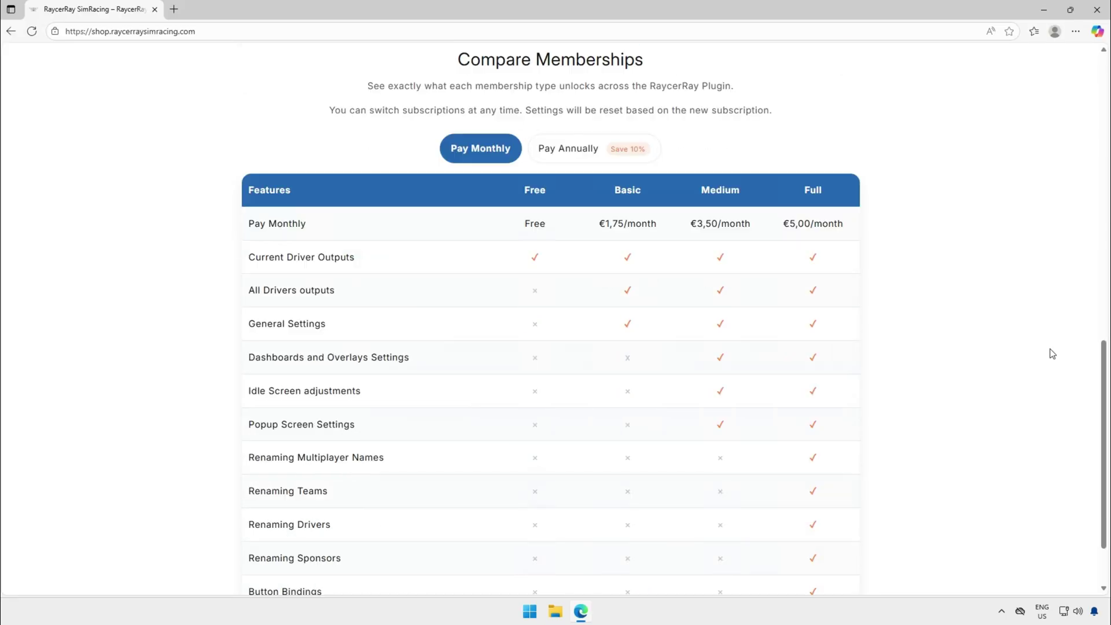
scroll(1052, 354, down, 1)
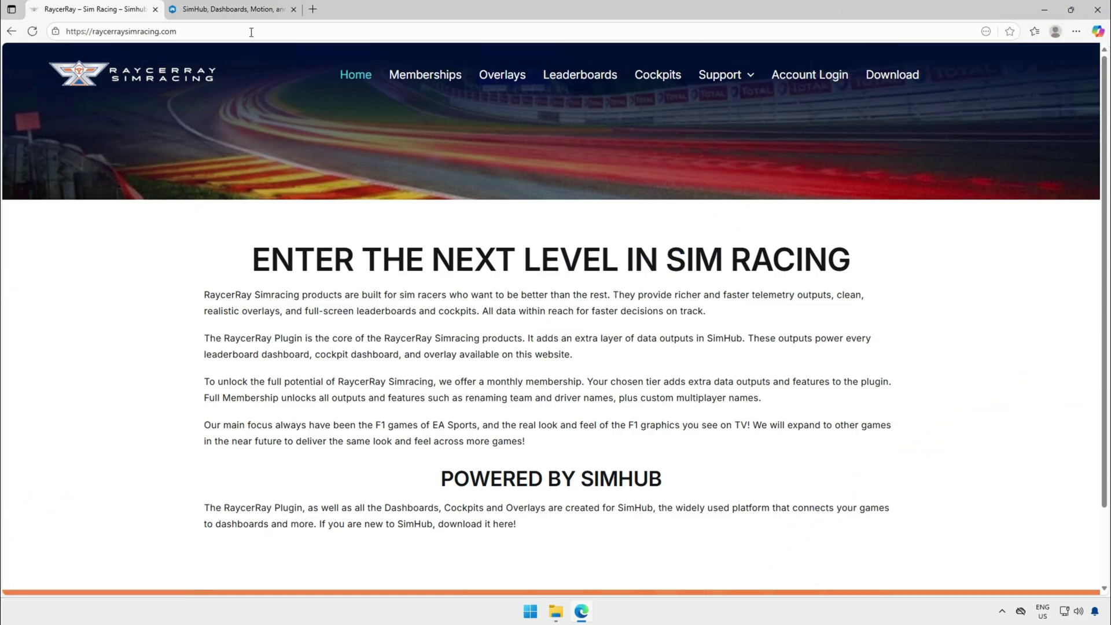
Step: Download the SimHub v9.9.11 installer from the SimHub website's download page
click(254, 10)
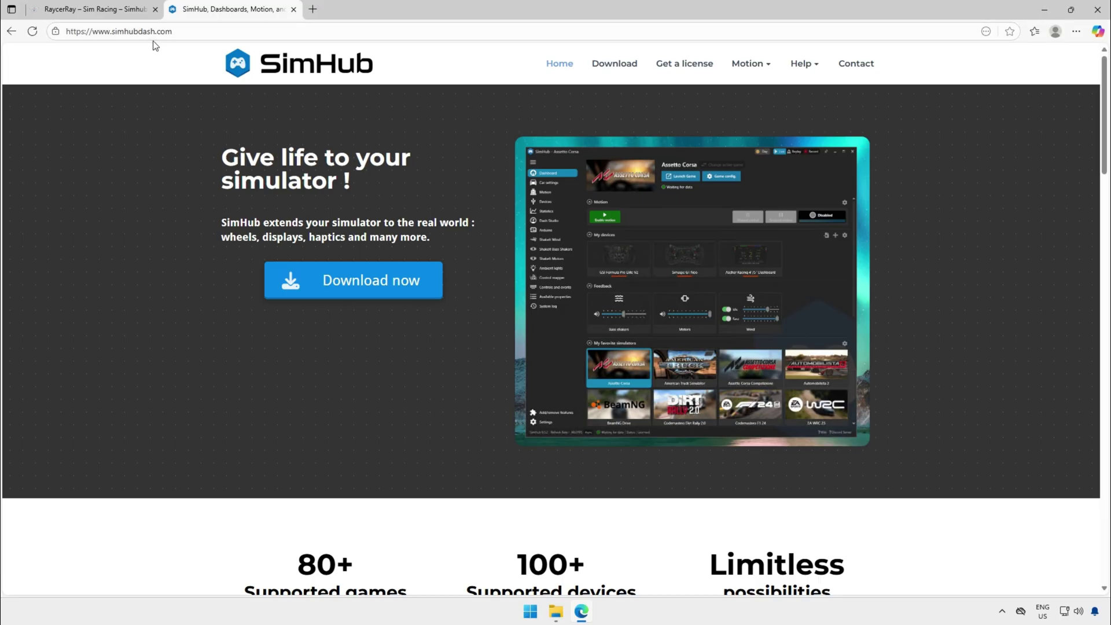
click(383, 294)
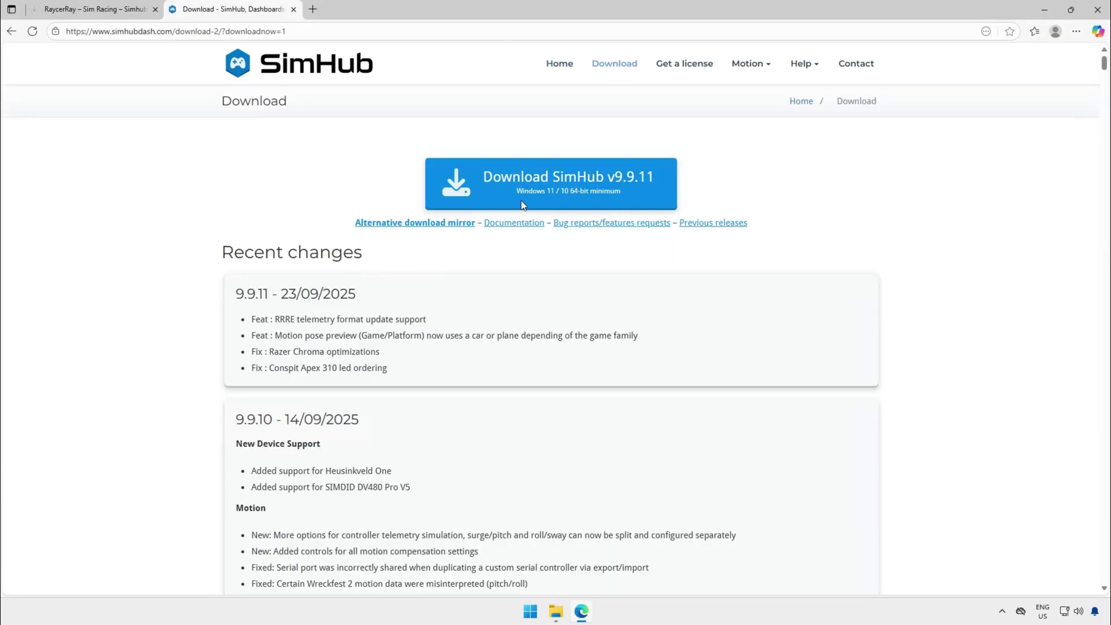
click(555, 187)
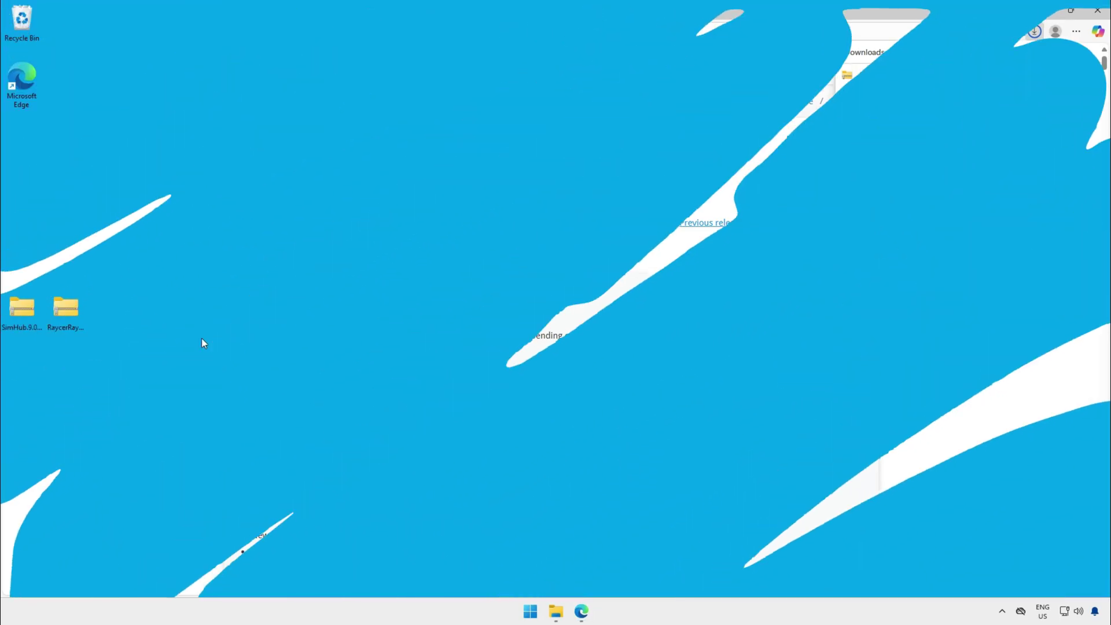
Step: Extract SimHub.9.09.11.zip to the desktop and open the extracted SimHub.9.09.11 folder
right_click(20, 311)
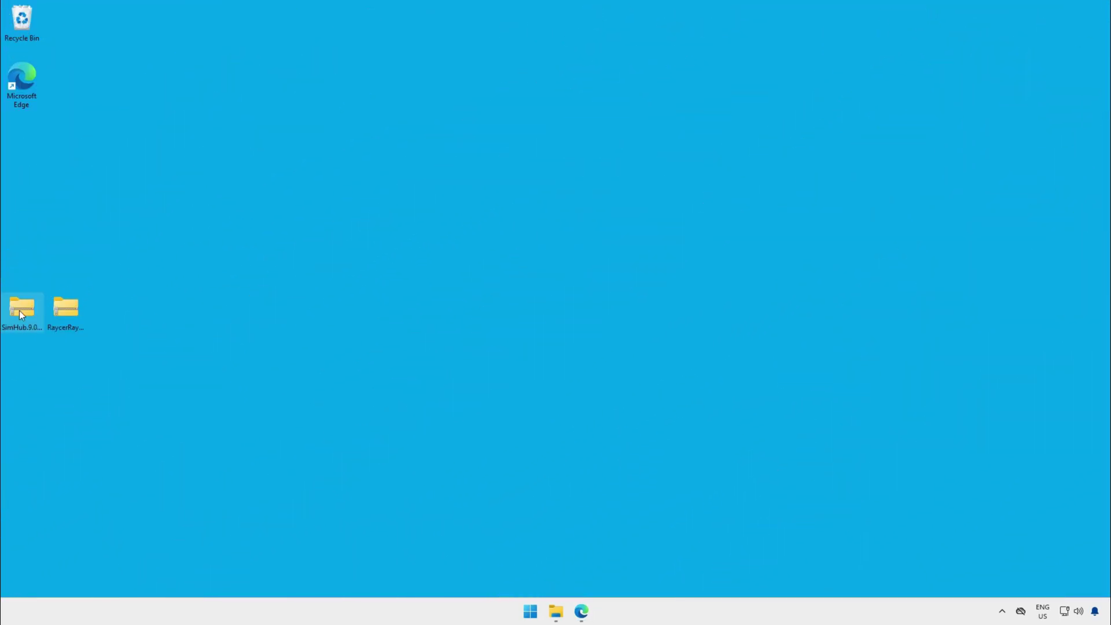
click(62, 165)
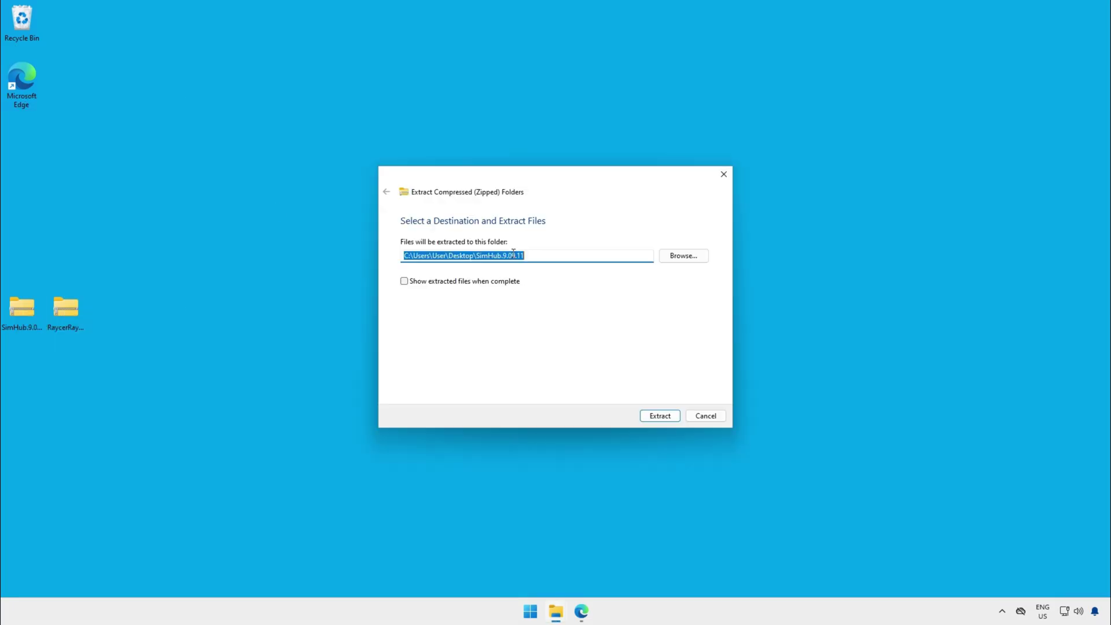
click(657, 415)
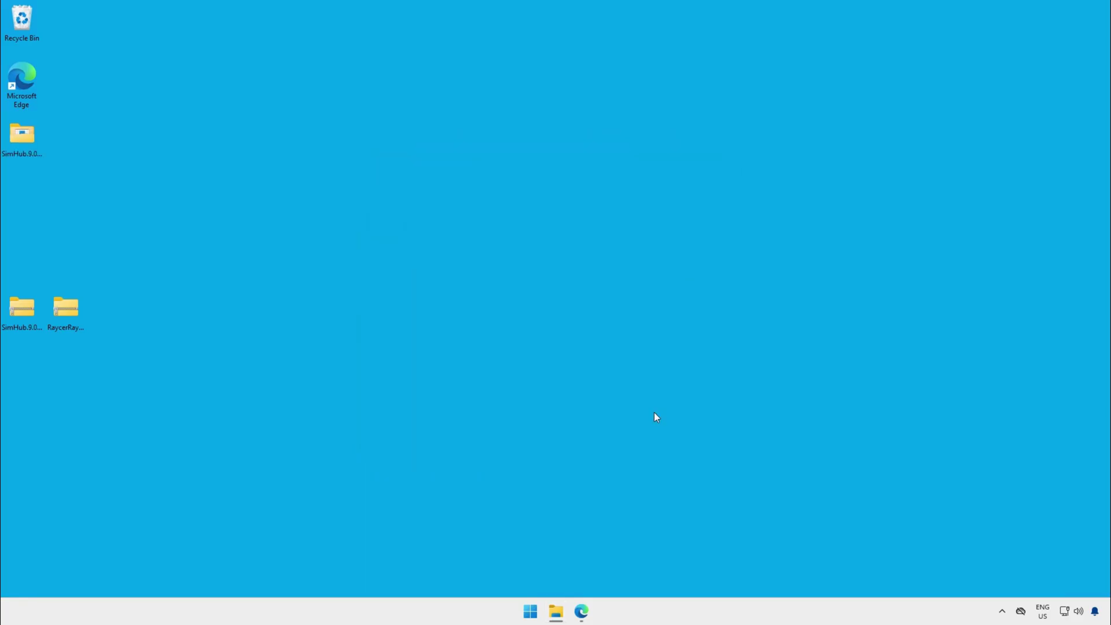
double_click(27, 144)
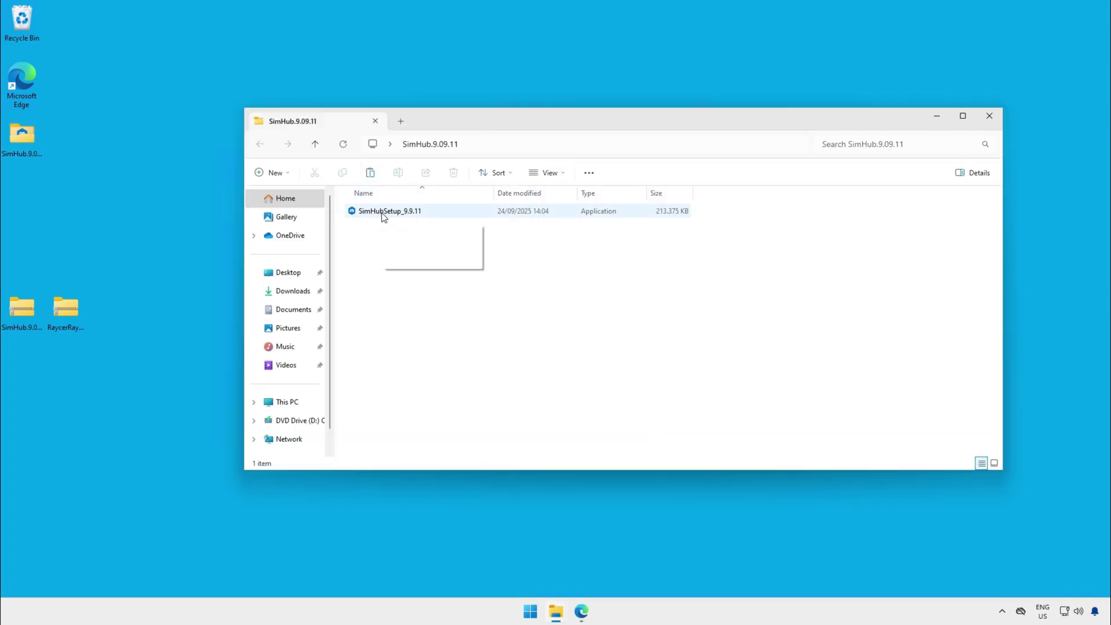
Step: Launch SimHubSetup_9.9.11 and allow the unrecognized installer to run anyway
double_click(383, 212)
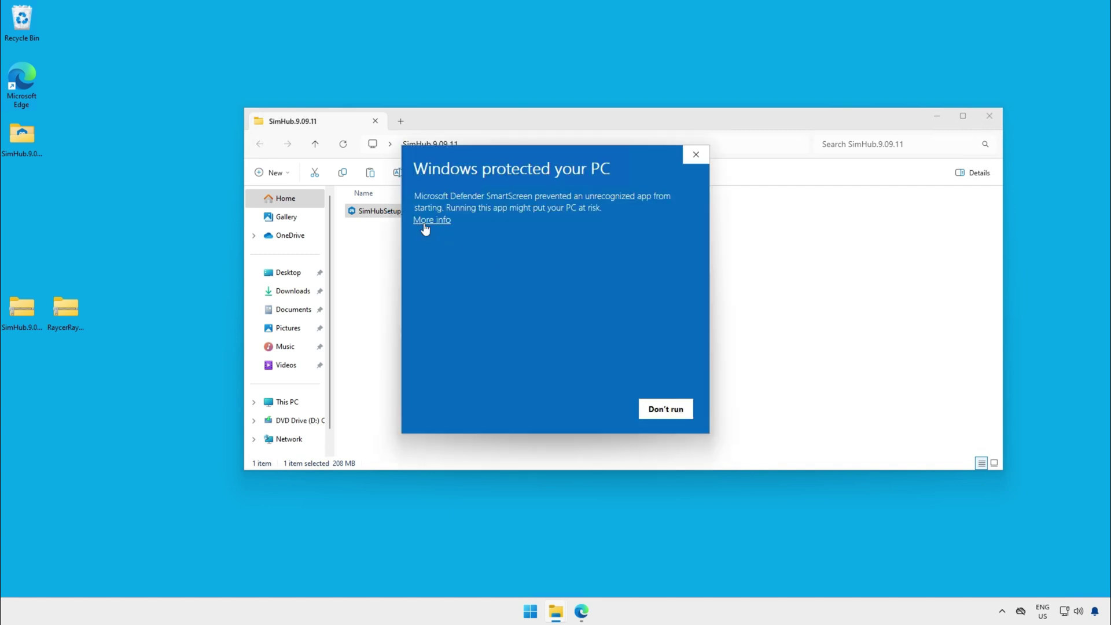
click(432, 221)
click(596, 408)
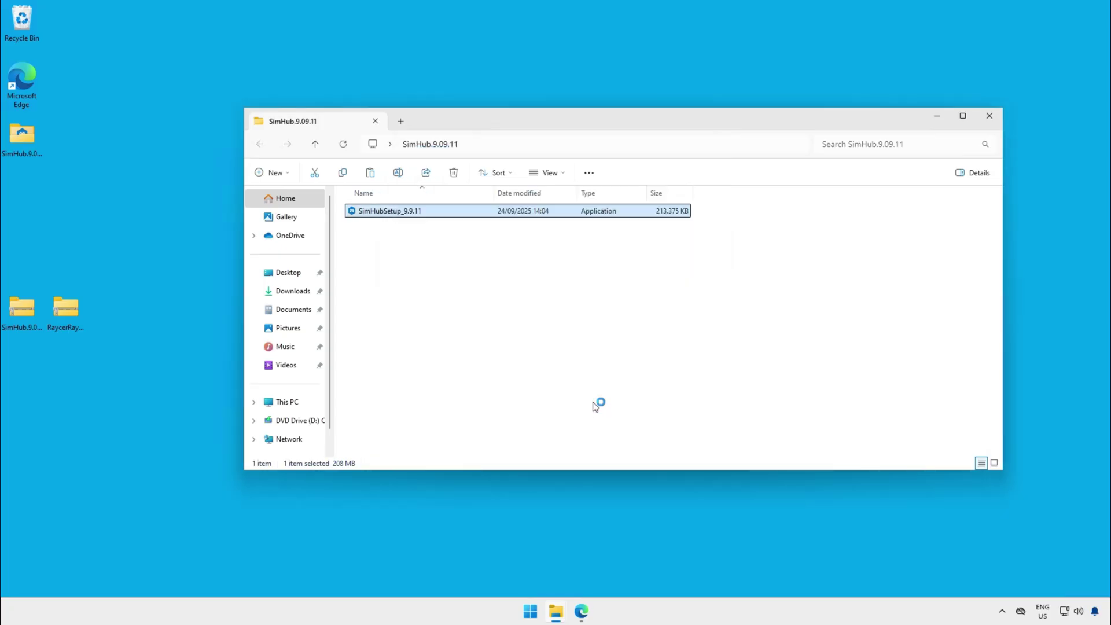
Step: Accept the license, keep the default folder and tasks, and install SimHub
click(438, 382)
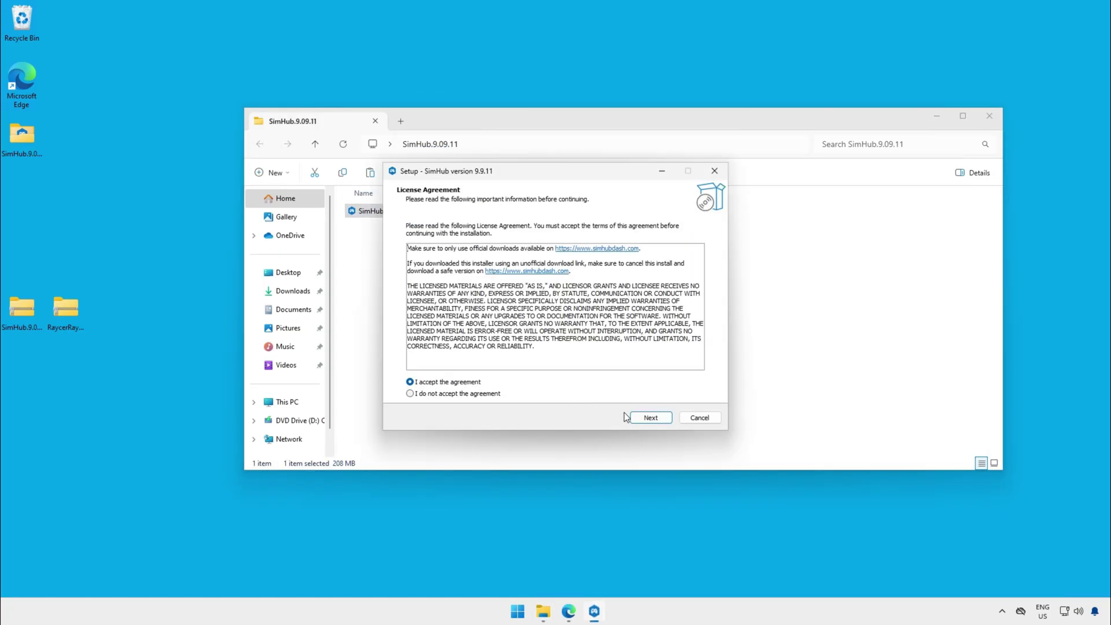
click(657, 418)
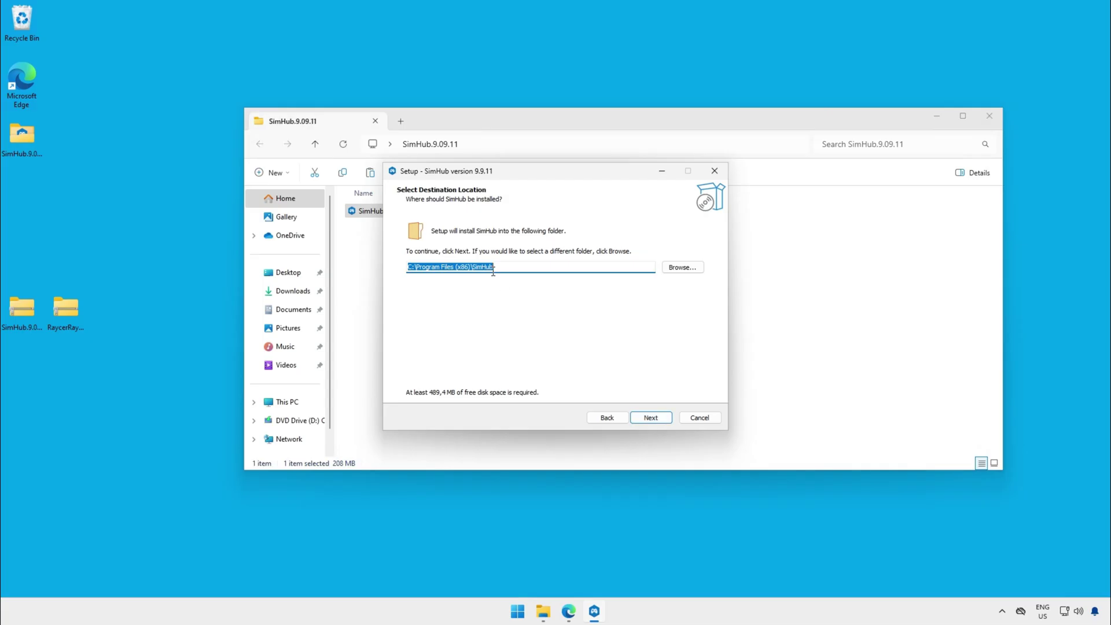
click(652, 419)
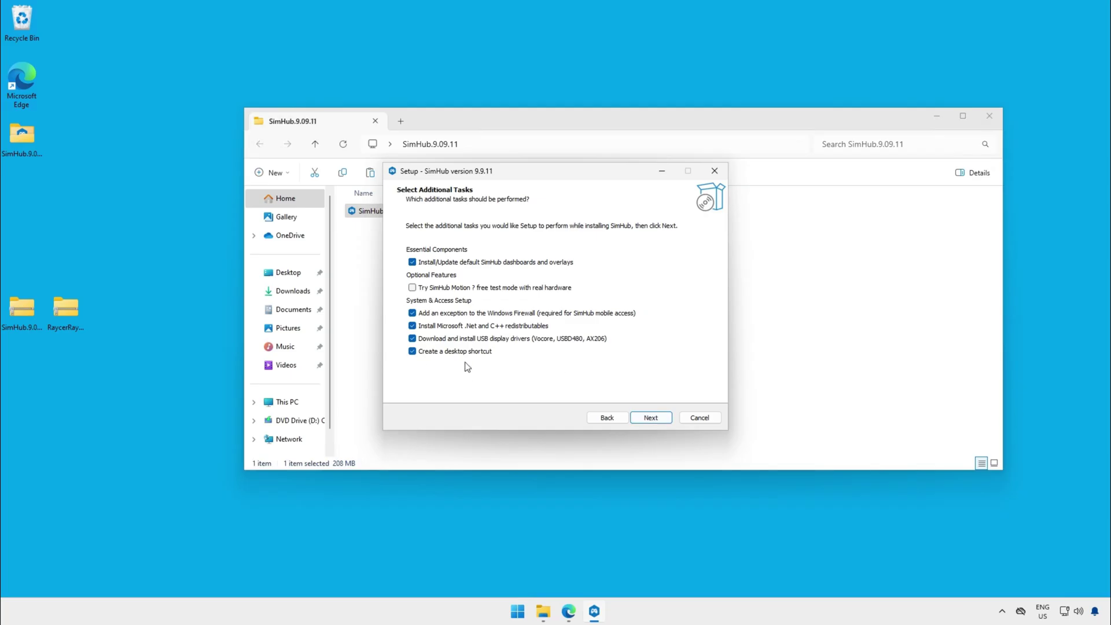
click(653, 419)
click(653, 418)
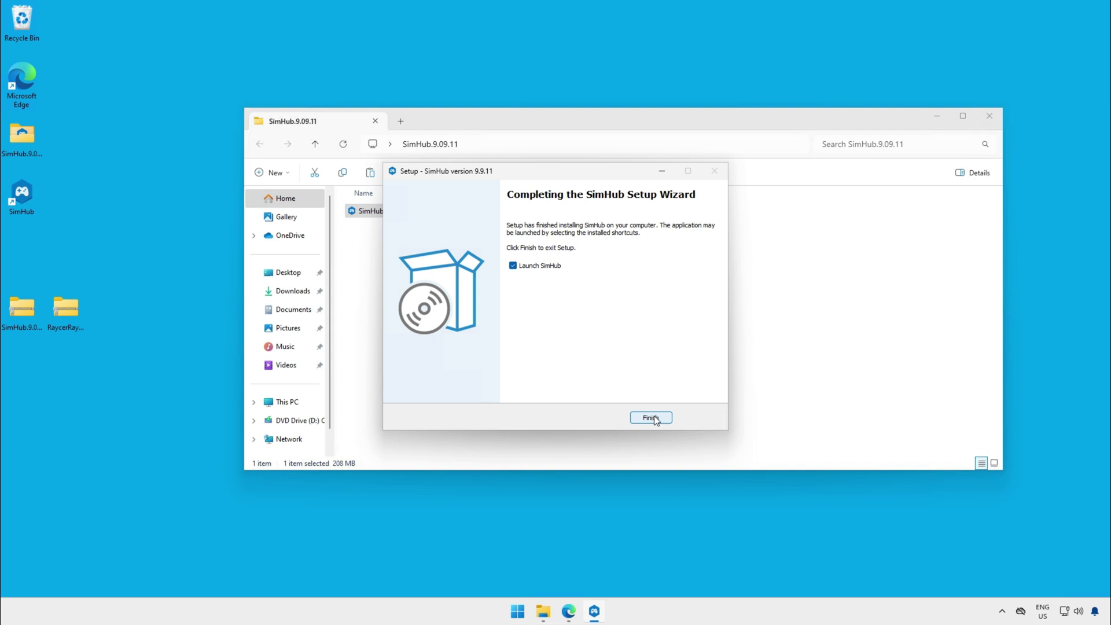
Step: Launch SimHub with default units, favourite F1 25, 24, 23, 22 and 2021, and activate F1 25
click(652, 418)
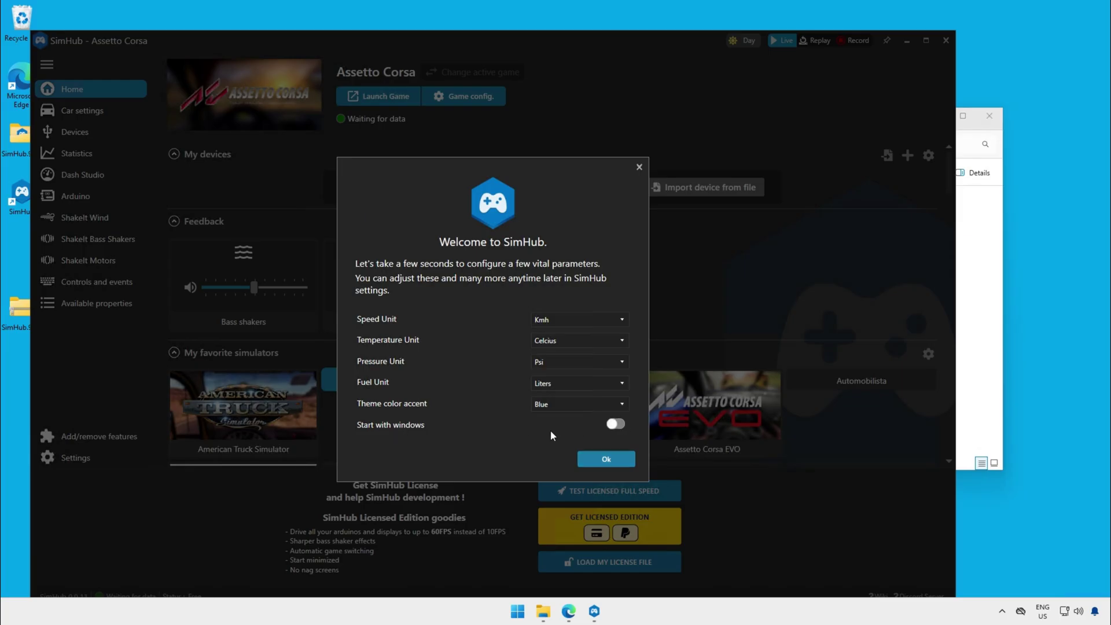
click(607, 459)
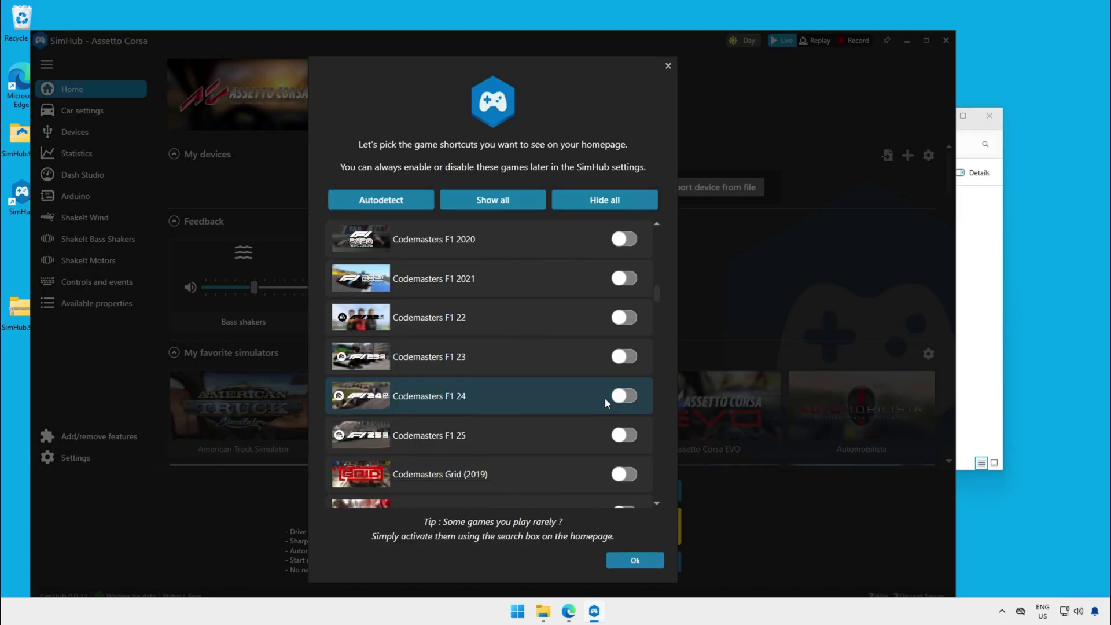
click(624, 433)
click(630, 396)
click(626, 356)
click(627, 319)
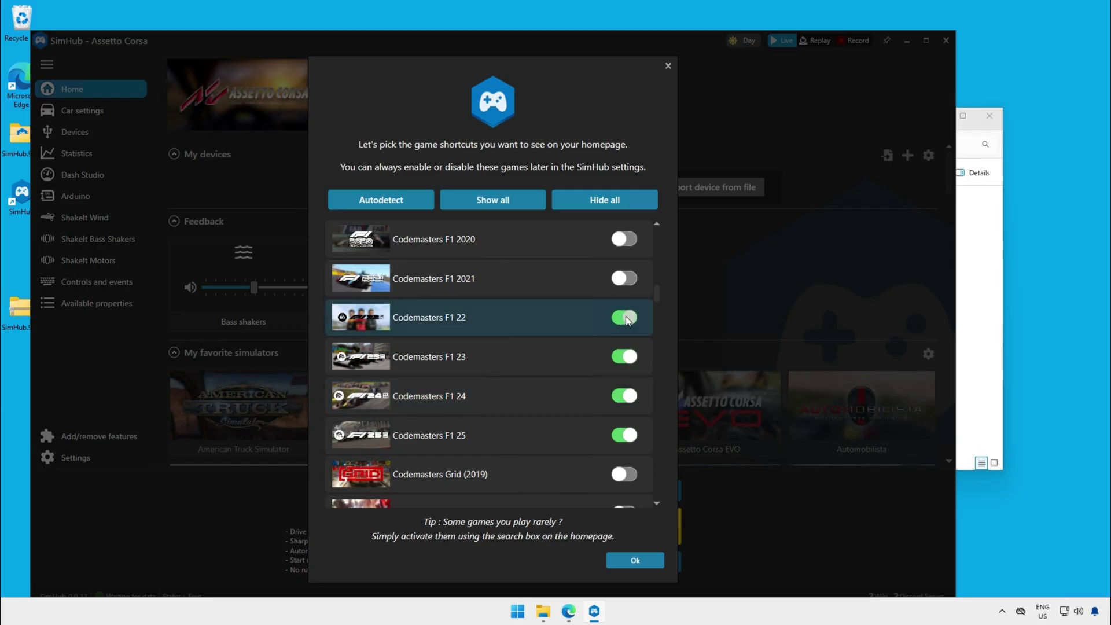
click(624, 285)
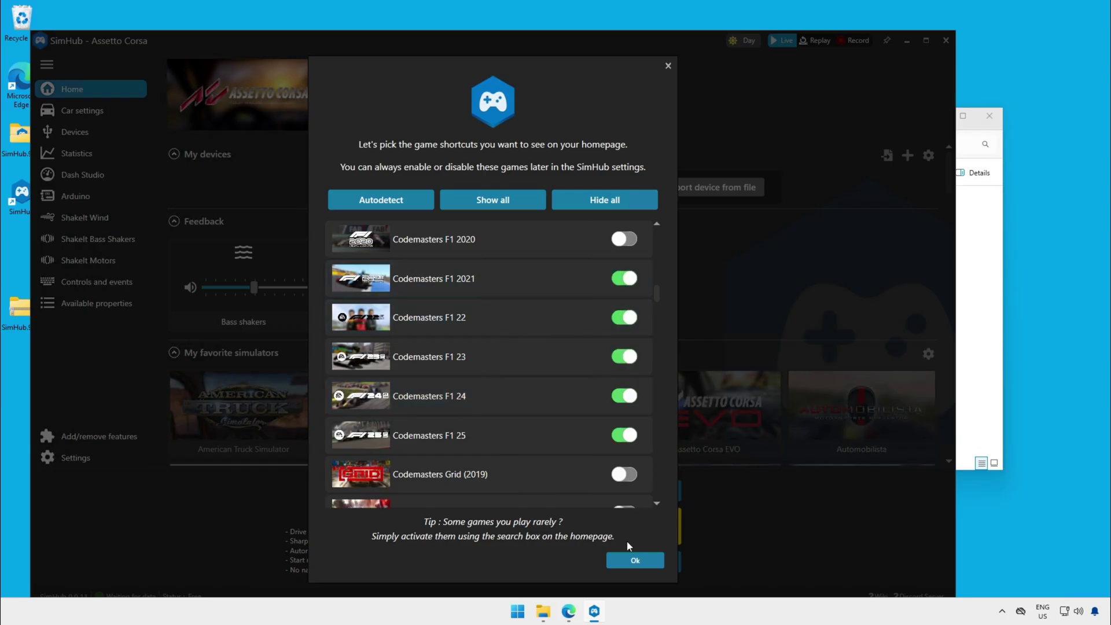
click(637, 560)
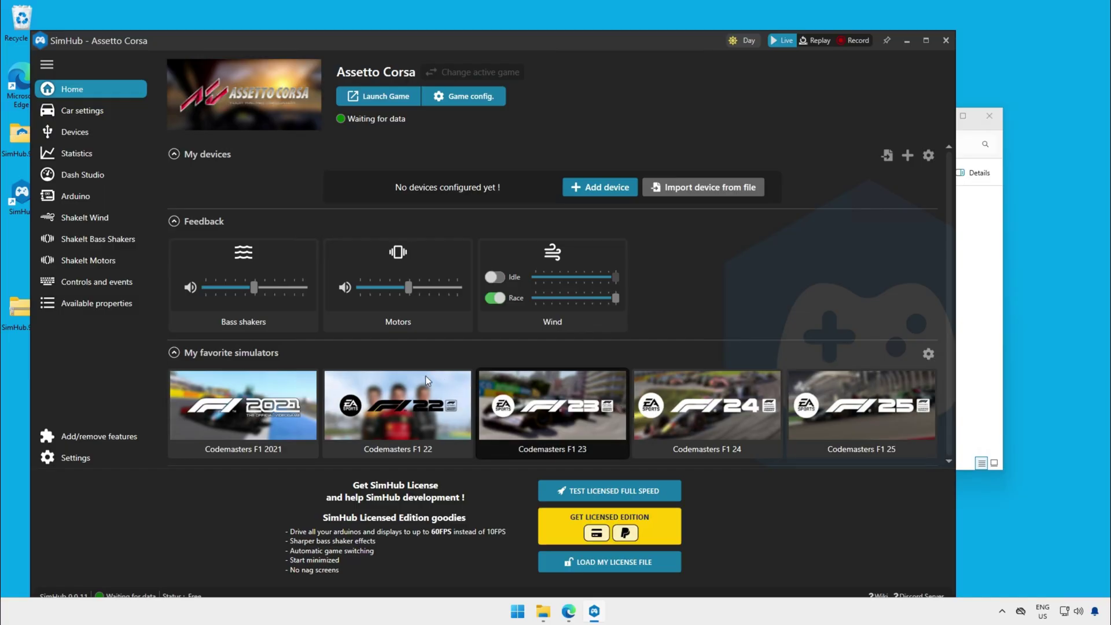
click(876, 416)
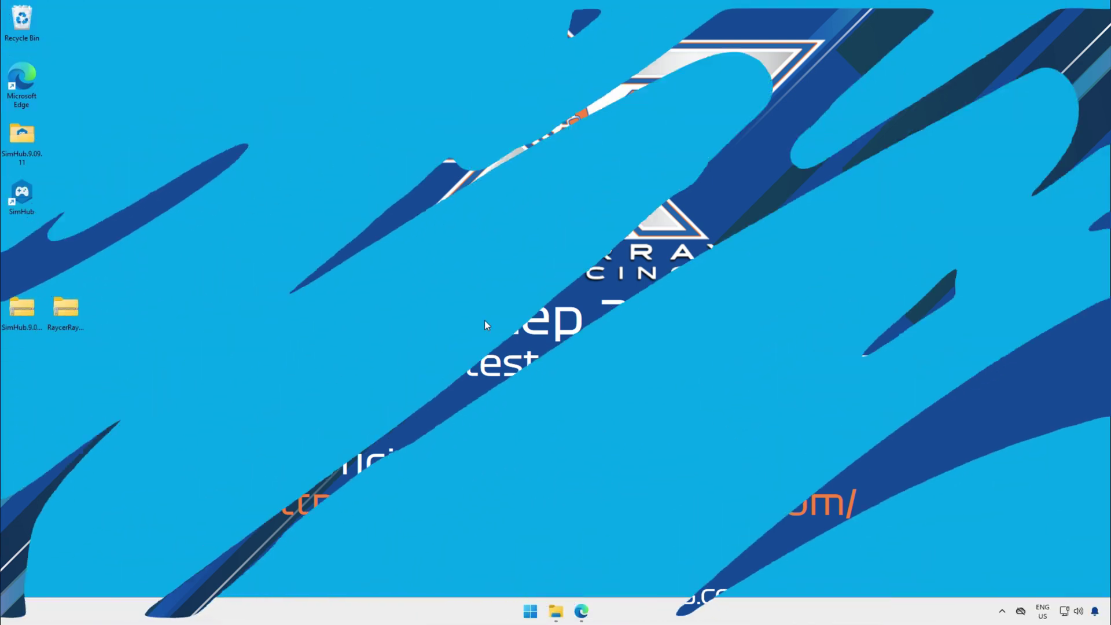
Step: Download RaycerRaySimracing.zip from the RaycerRay site in Edge
click(582, 611)
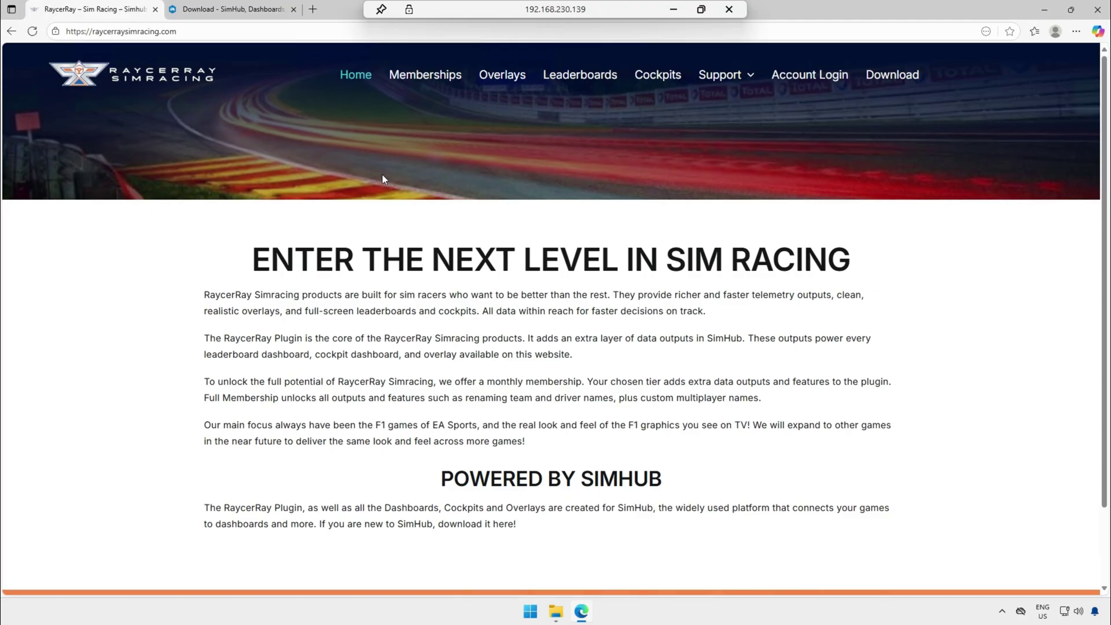
click(891, 75)
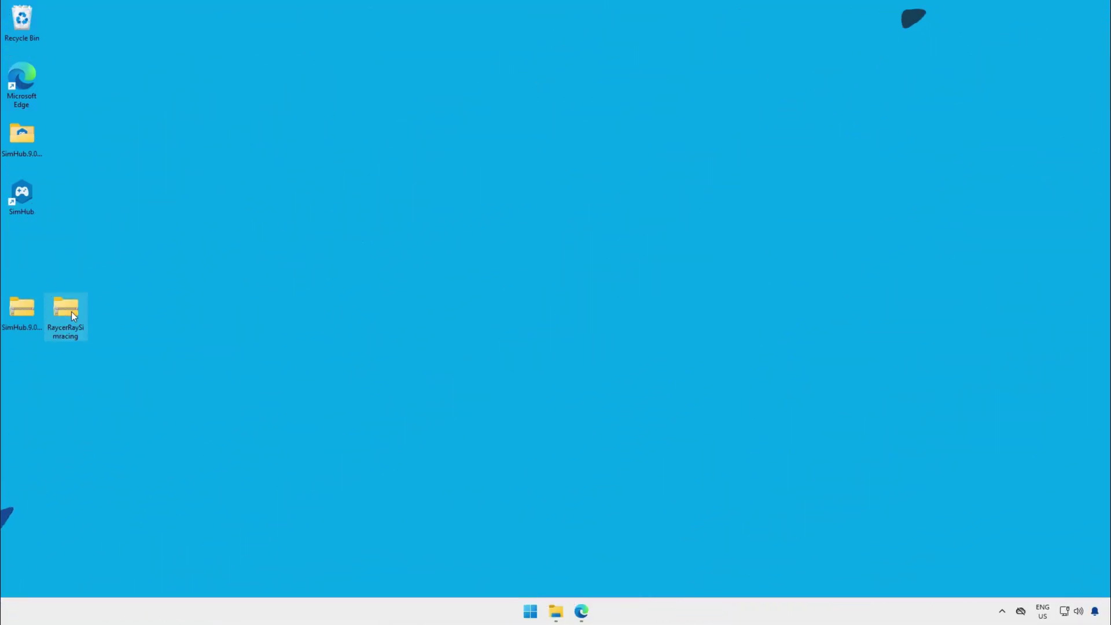
Step: Extract RaycerRaySimracing.zip into C:\Program Files (x86)\SimHub
right_click(71, 311)
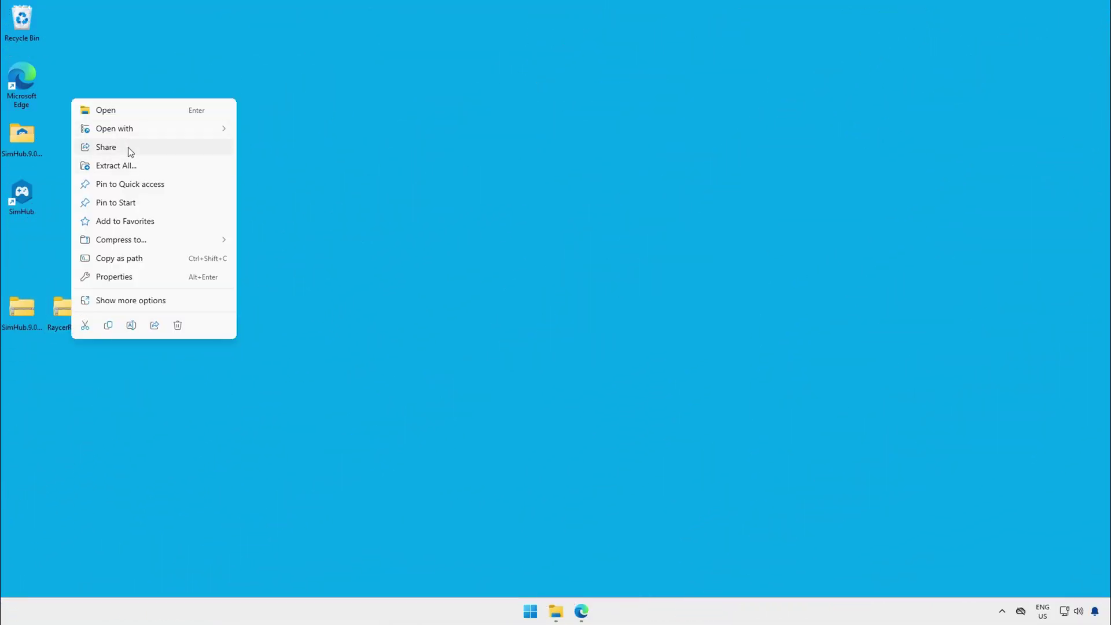
click(127, 169)
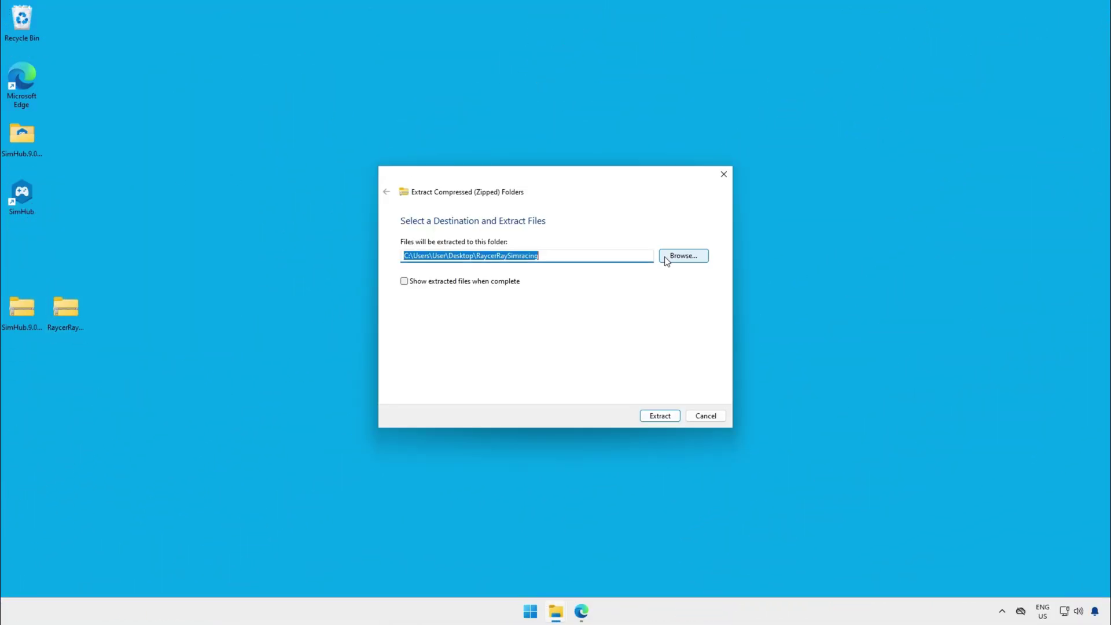
click(698, 255)
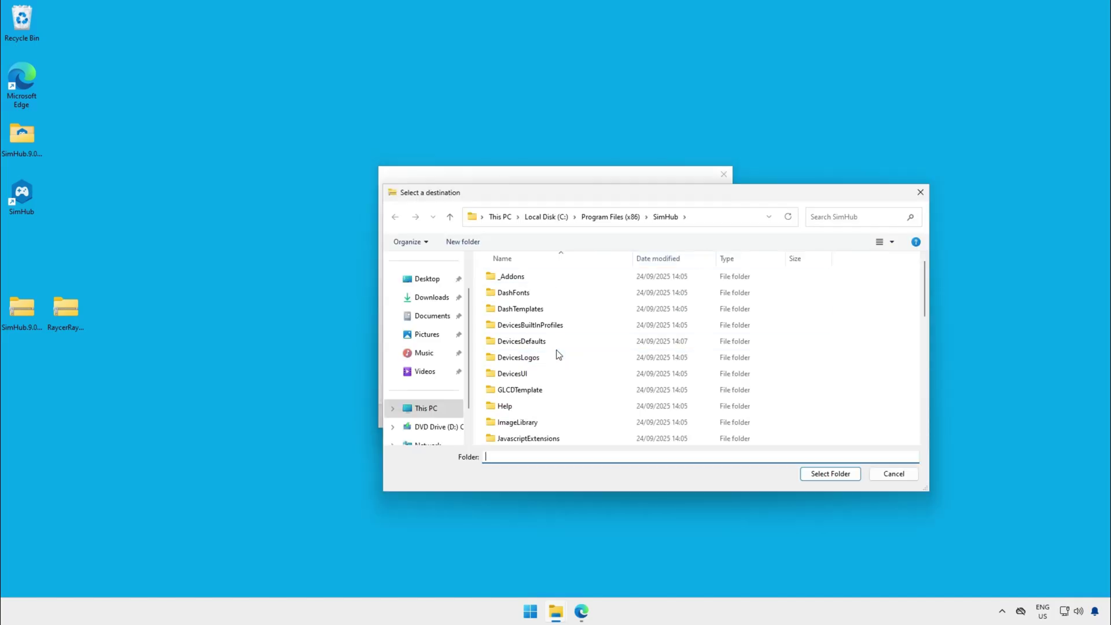
scroll(557, 354, down, 2)
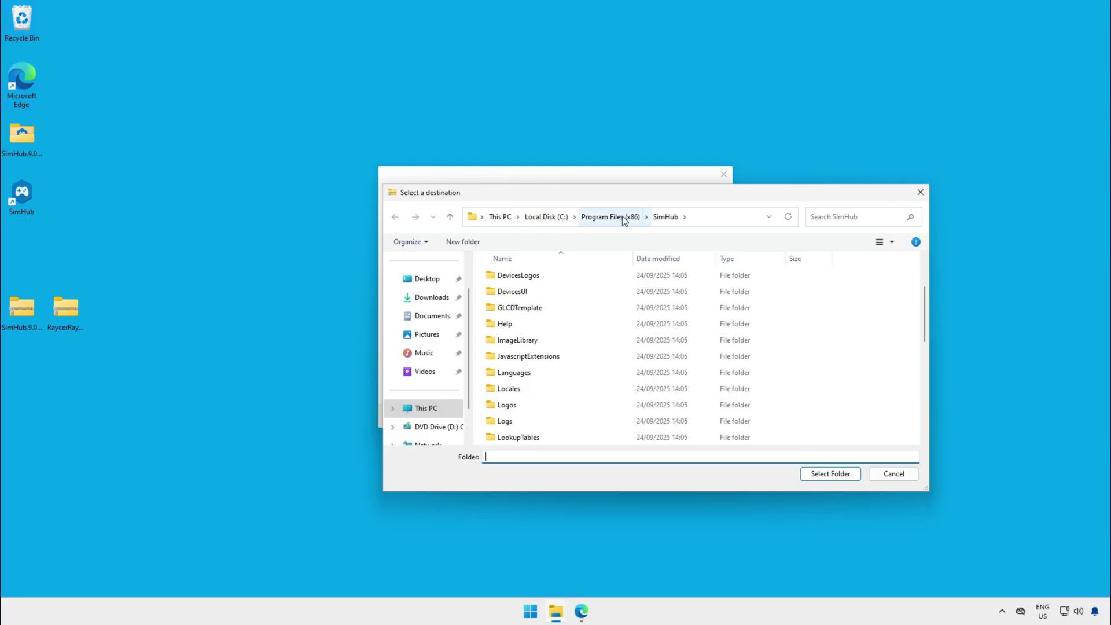
click(843, 476)
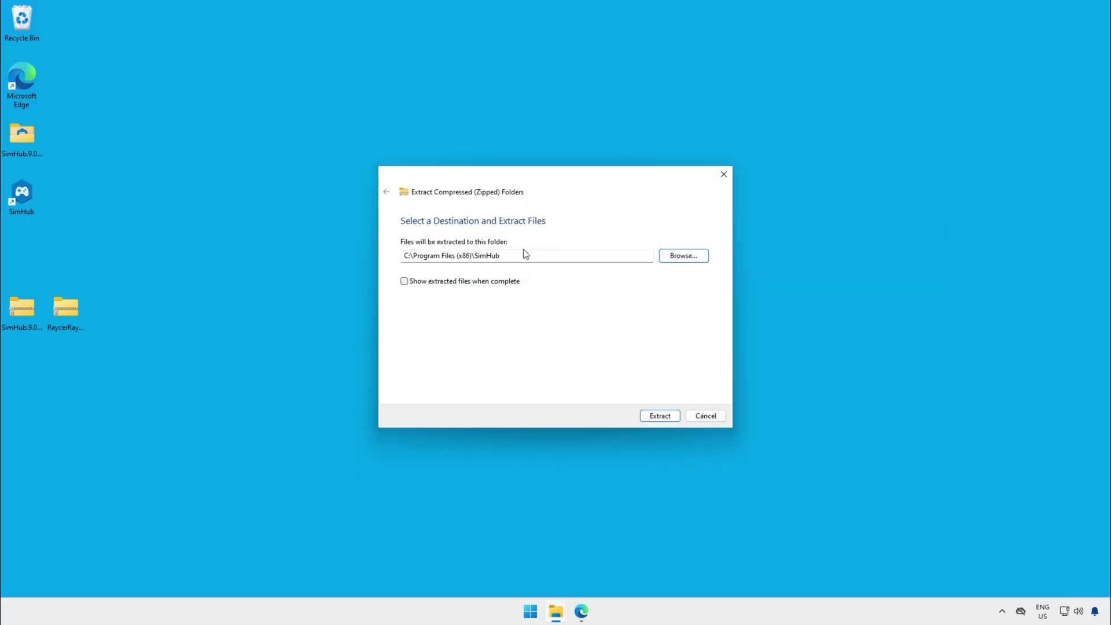
click(664, 416)
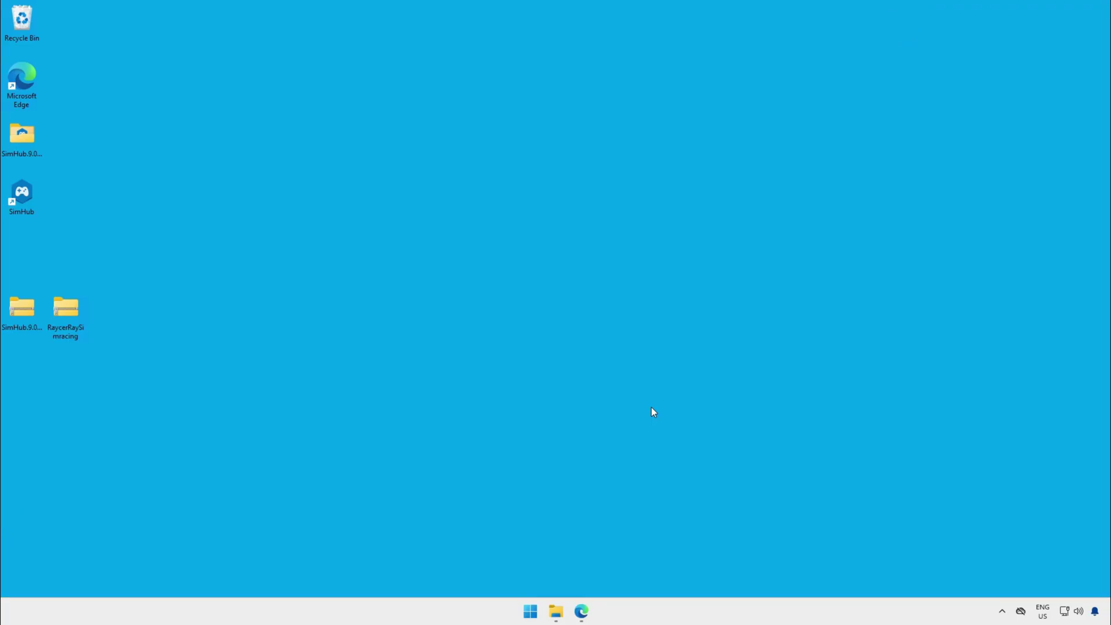
Step: Open the SimHub program folder and locate RaycerRay.PluginSdk.dll
key(alt+Tab)
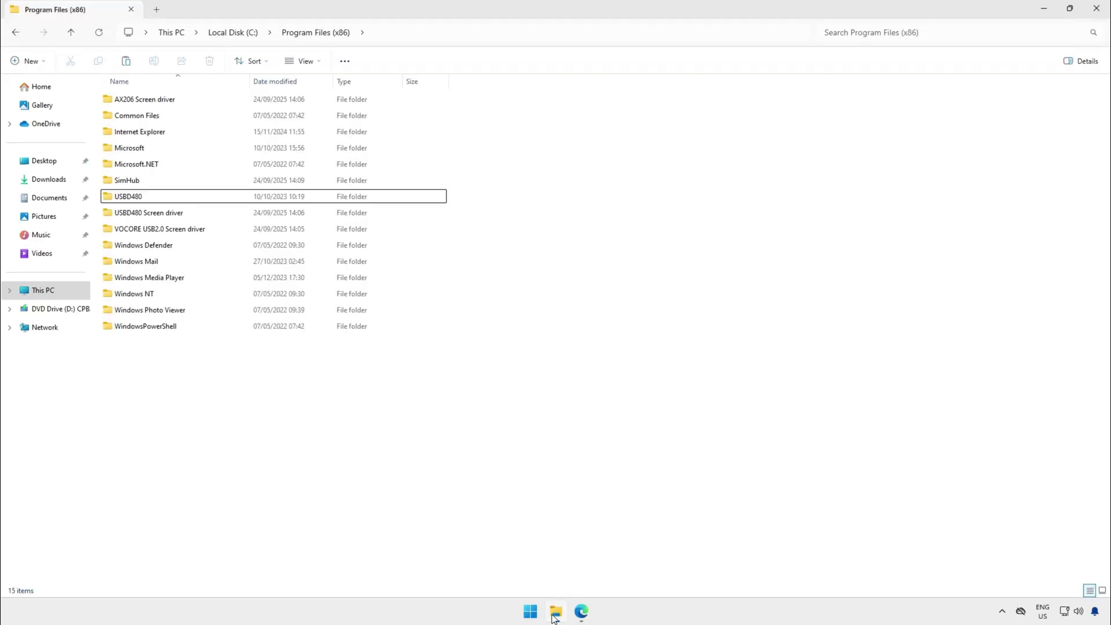
double_click(132, 182)
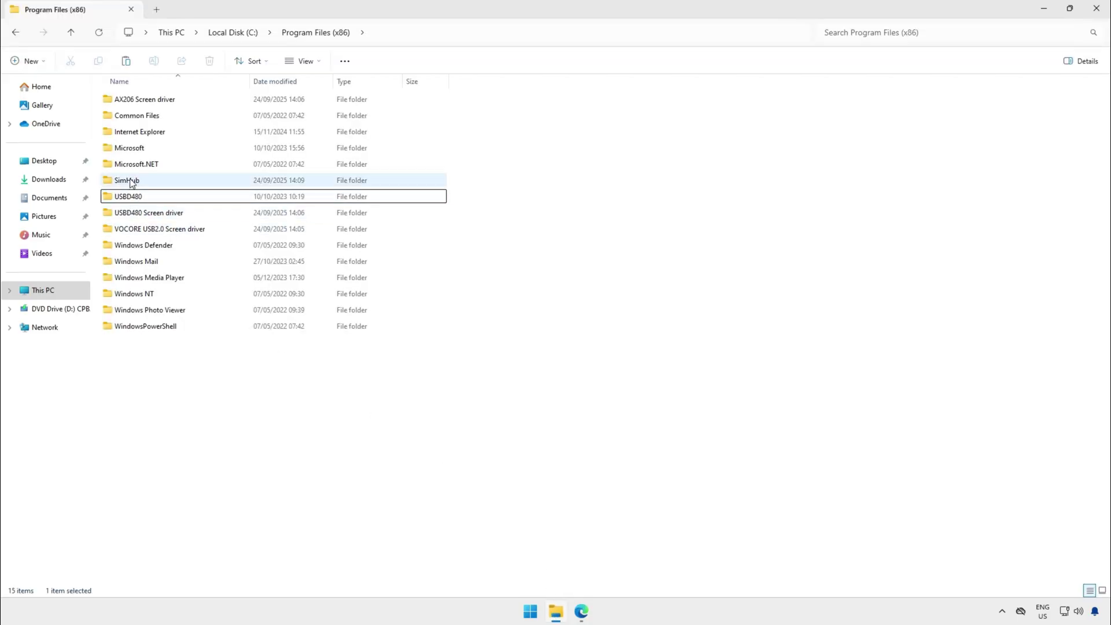
scroll(162, 490, down, 7)
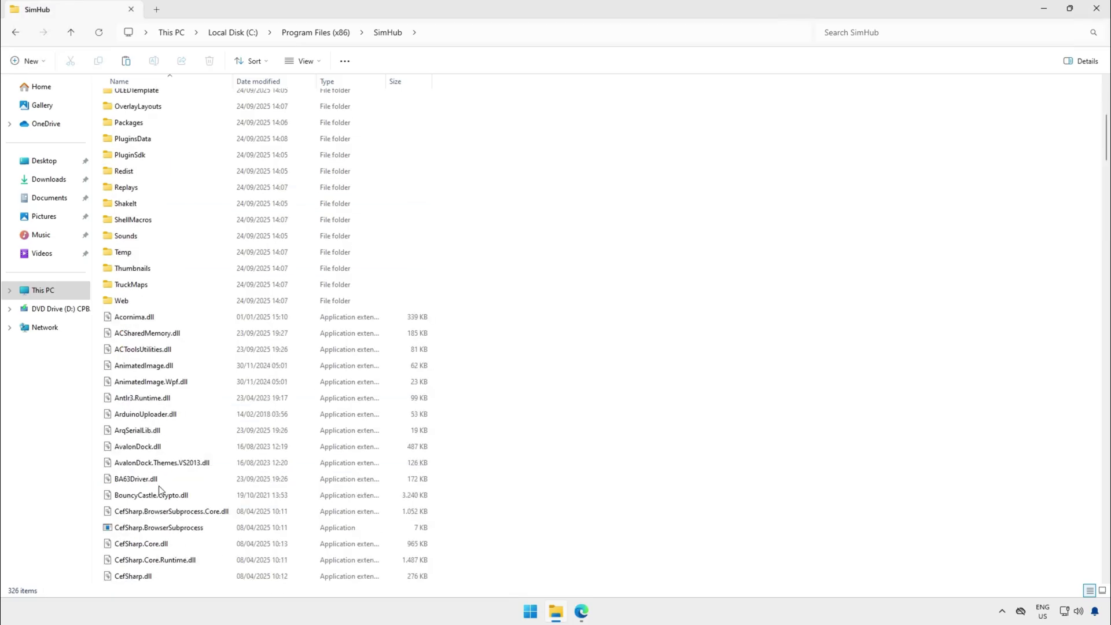
key(r)
key(a)
key(y)
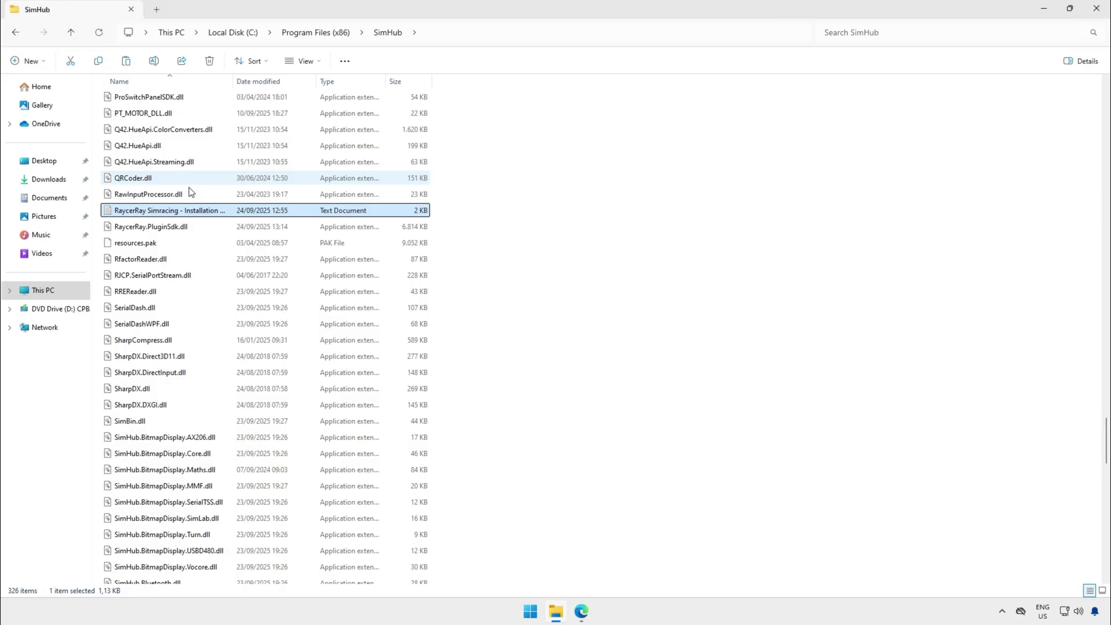
scroll(191, 192, up, 1)
click(165, 276)
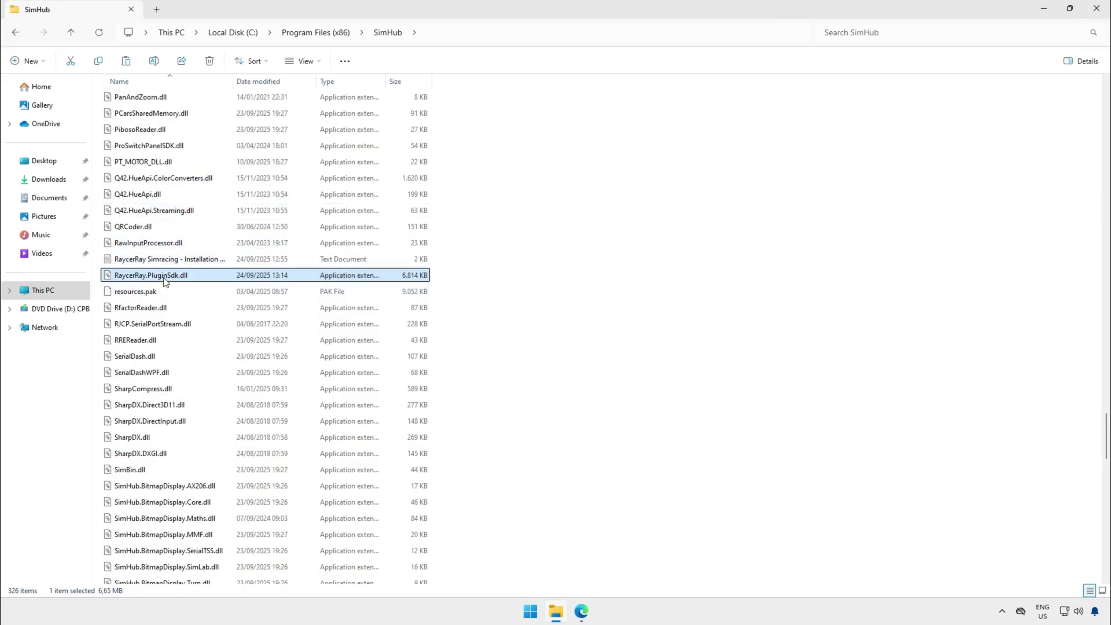
Step: Check the properties of RaycerRay.PluginSdk.dll, then close them
right_click(165, 282)
click(219, 455)
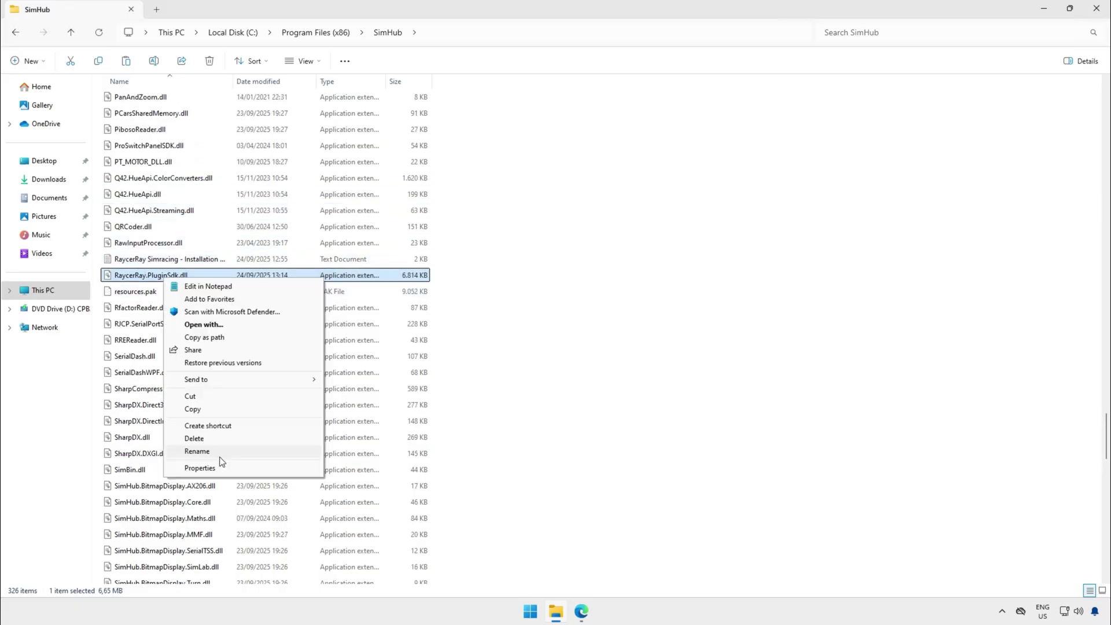
click(214, 471)
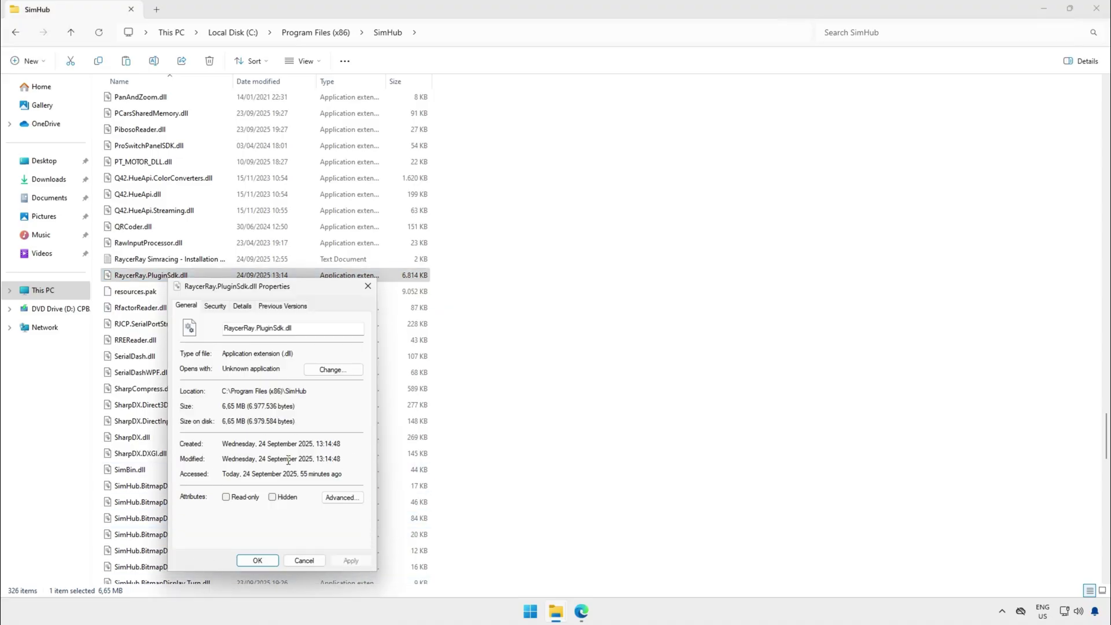
click(260, 561)
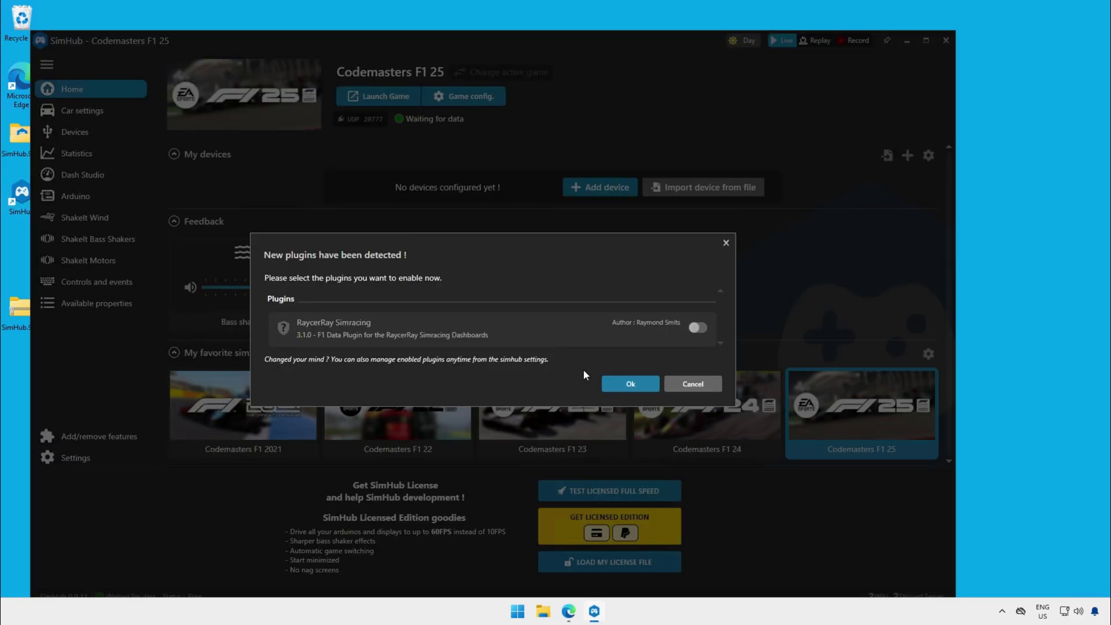
Step: Enable the RaycerRay Simracing plugin with Show in left main menu turned on
click(700, 327)
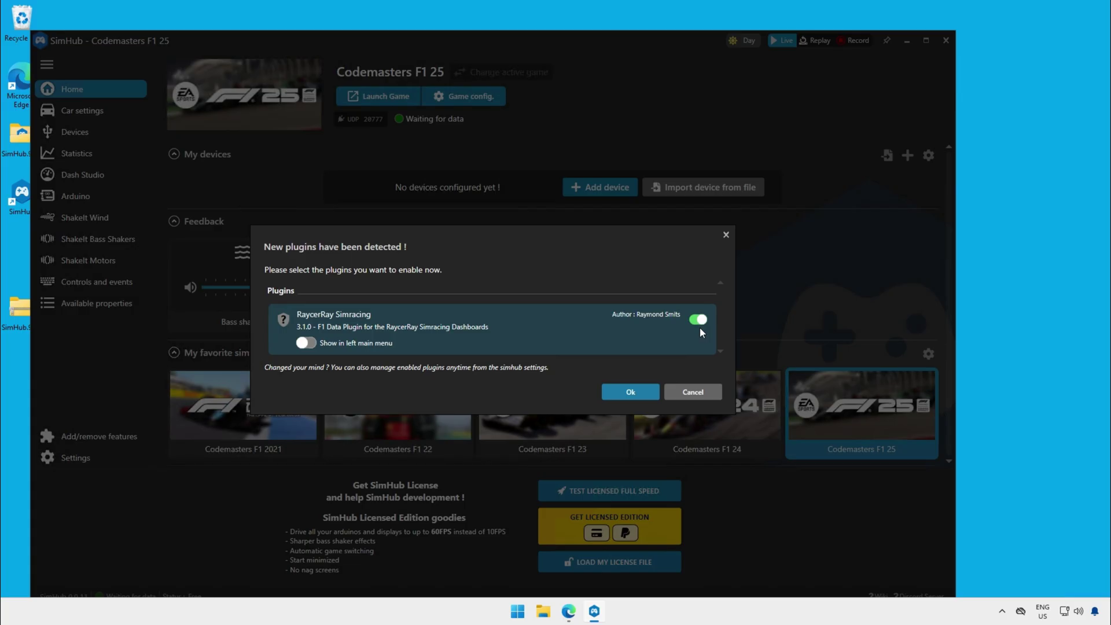
click(307, 343)
click(630, 393)
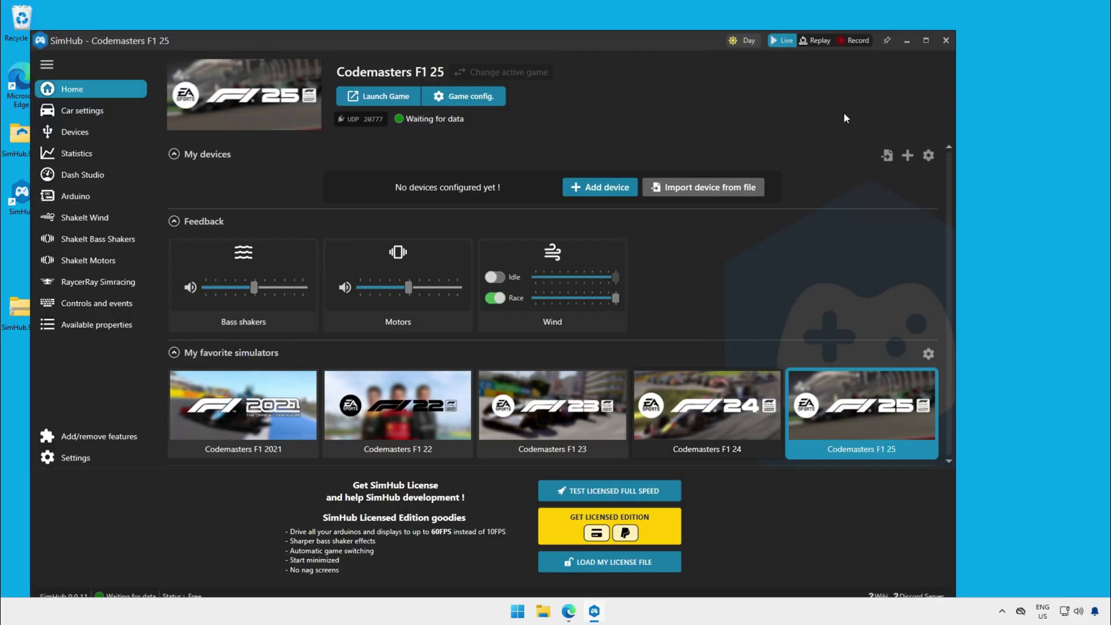
Step: Maximize SimHub, open the RaycerRay Simracing plugin page, and start the membership login
click(926, 40)
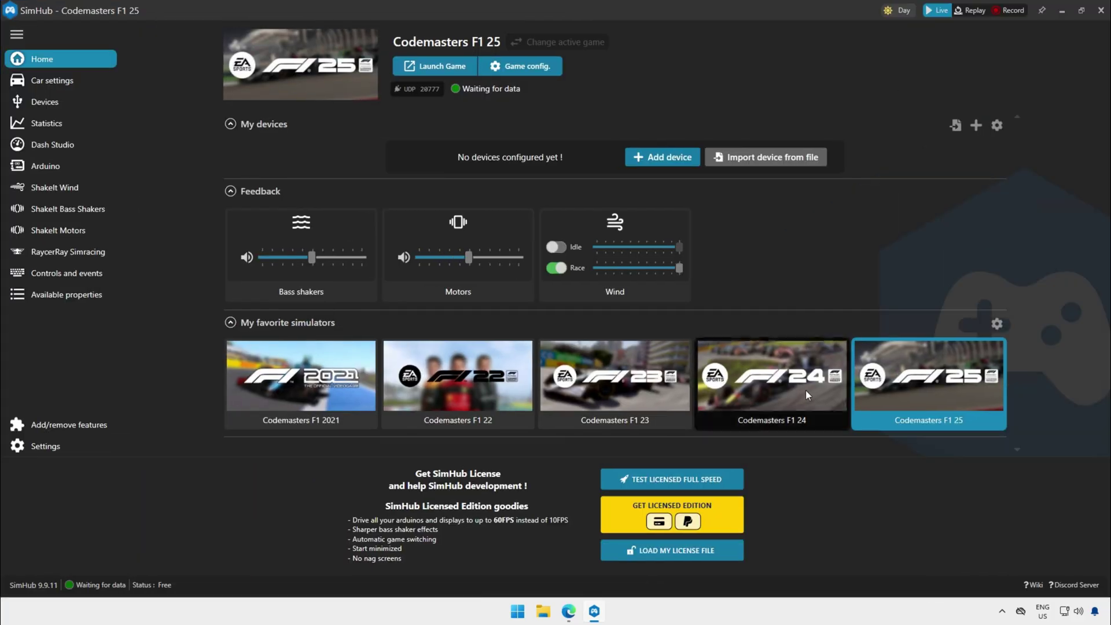
click(93, 253)
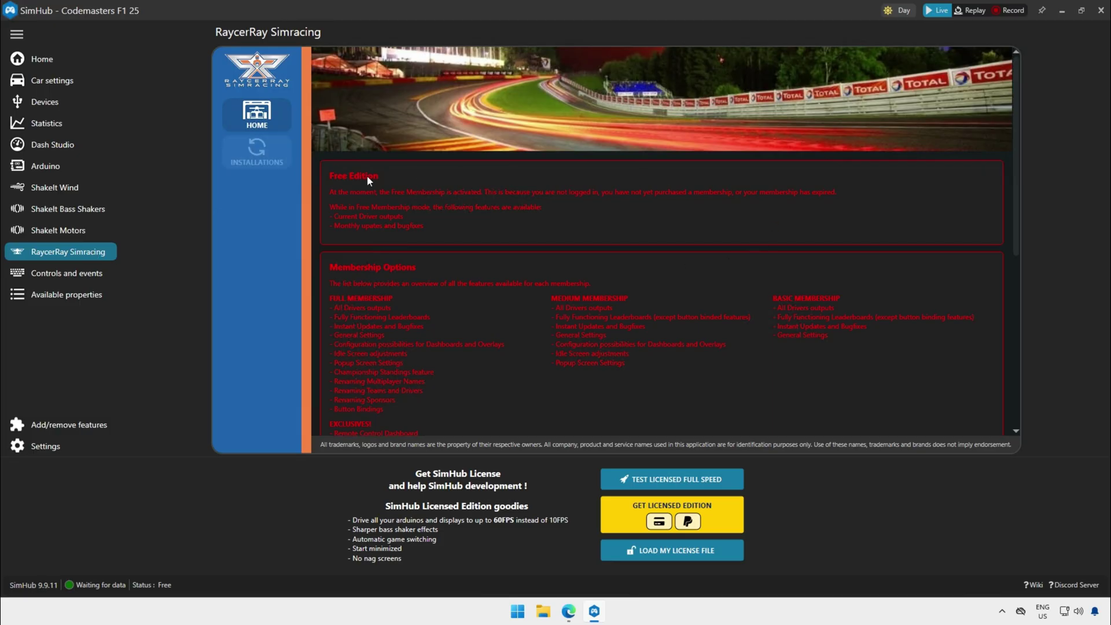
scroll(712, 315, down, 5)
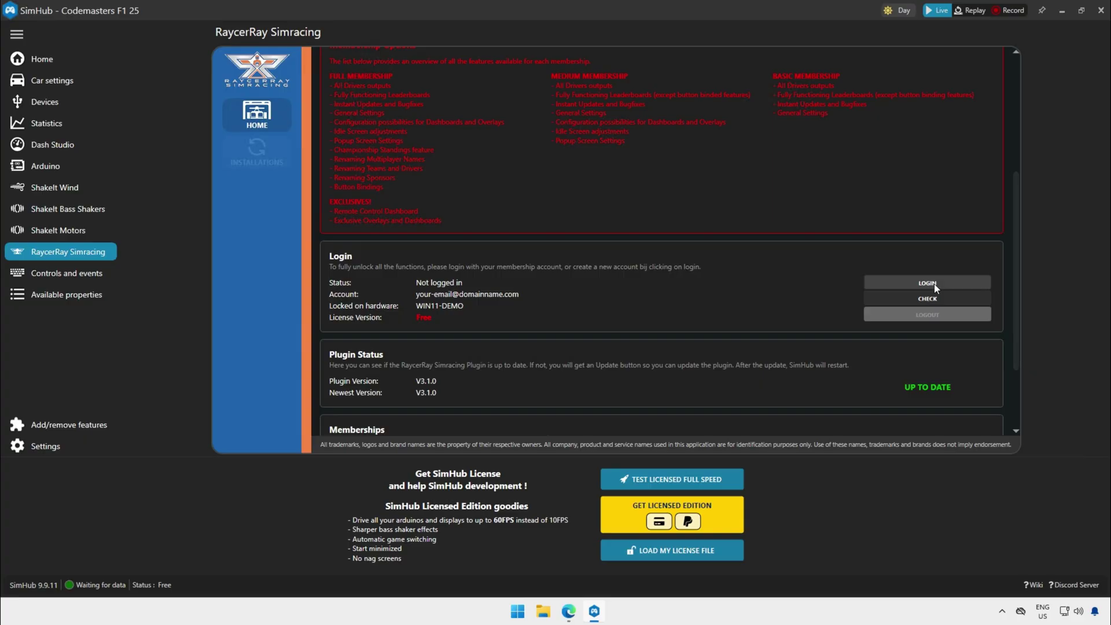
click(927, 283)
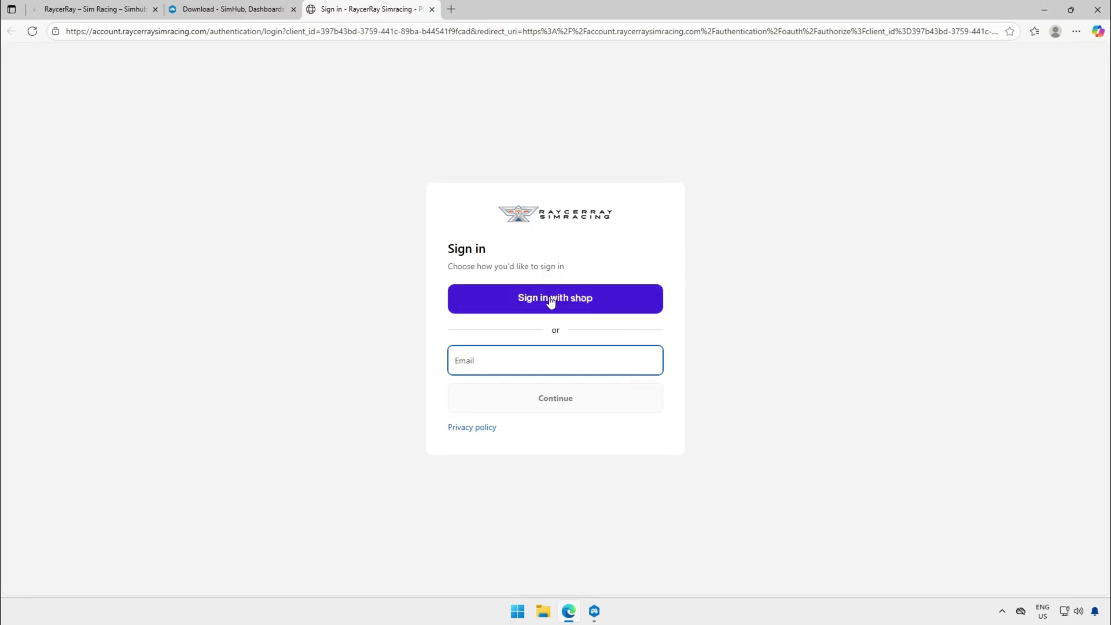
Step: Paste the membership account e-mail into the RaycerRay Simracing sign-in Email field
click(528, 339)
click(510, 360)
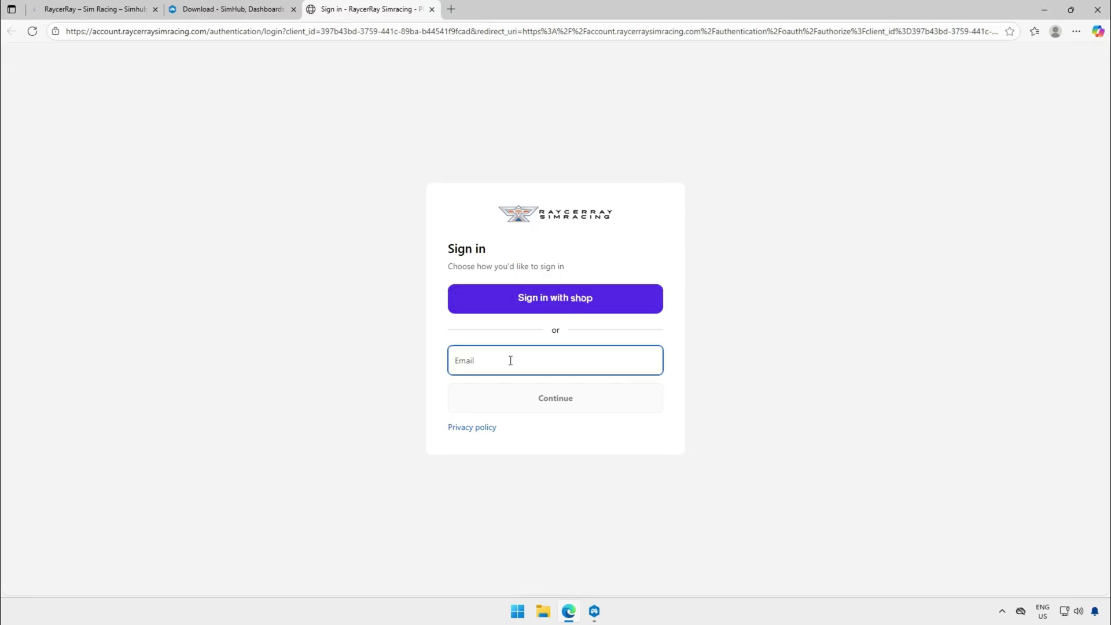
key(ctrl+v)
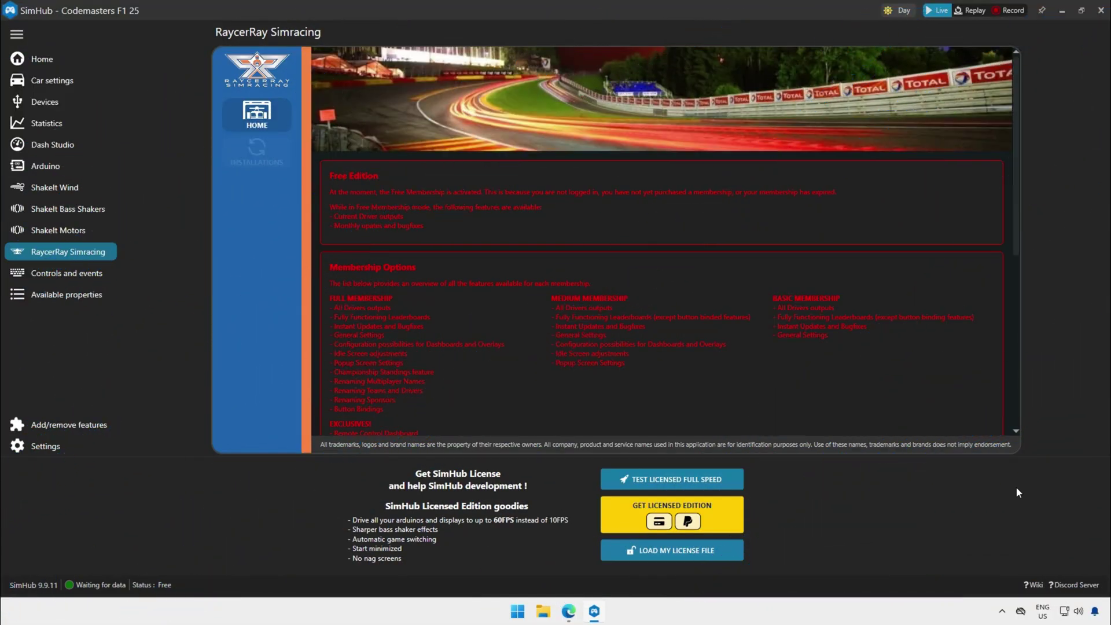
scroll(882, 287, down, 4)
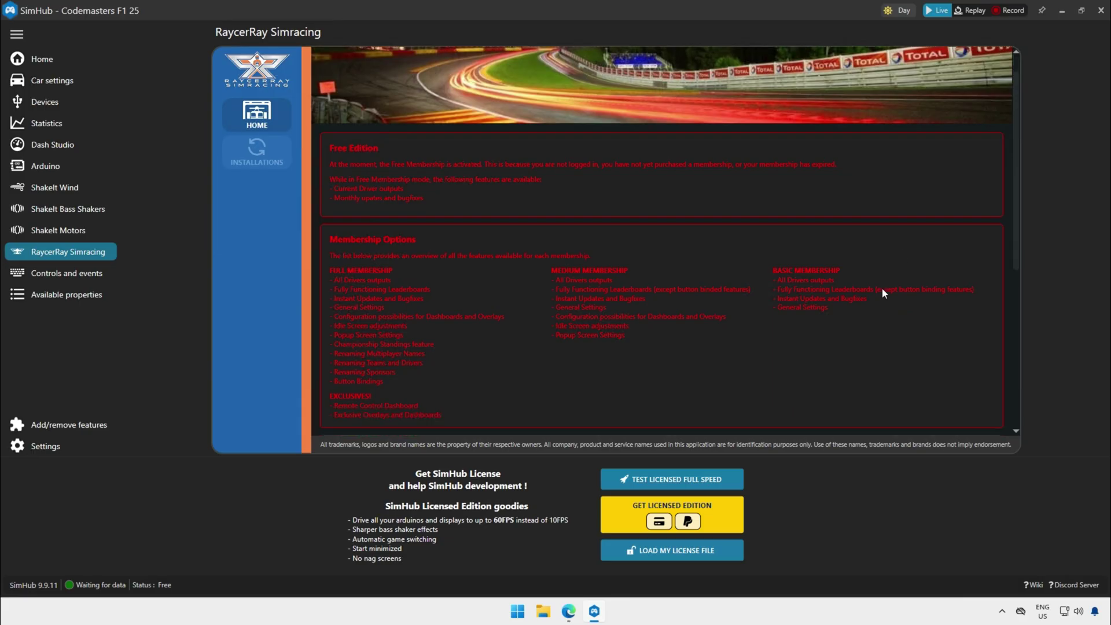
scroll(879, 317, down, 1)
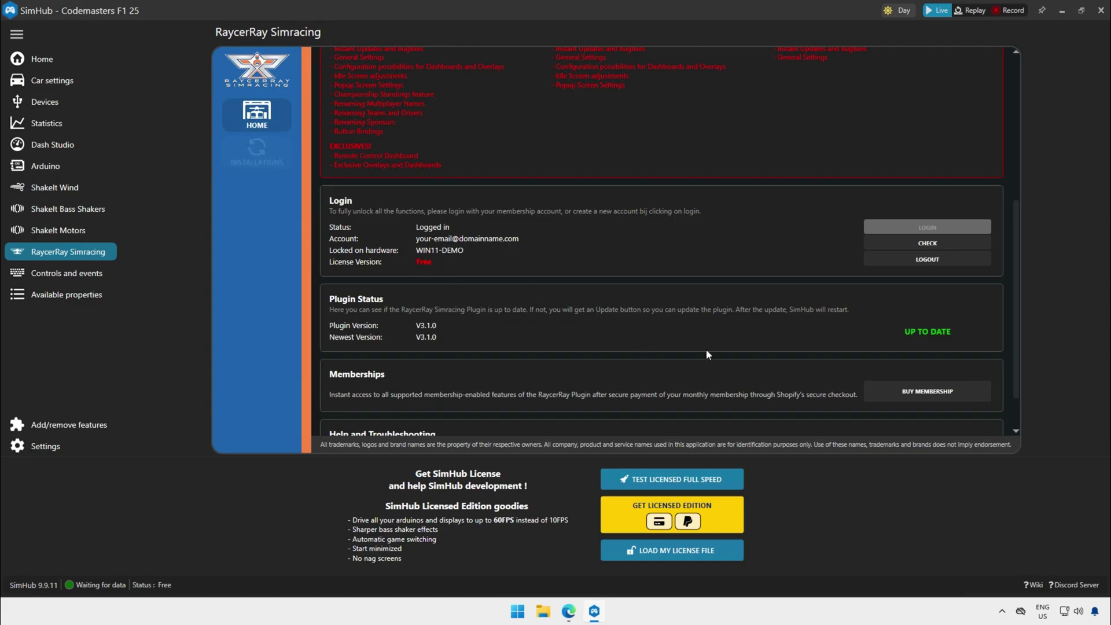
scroll(702, 361, down, 2)
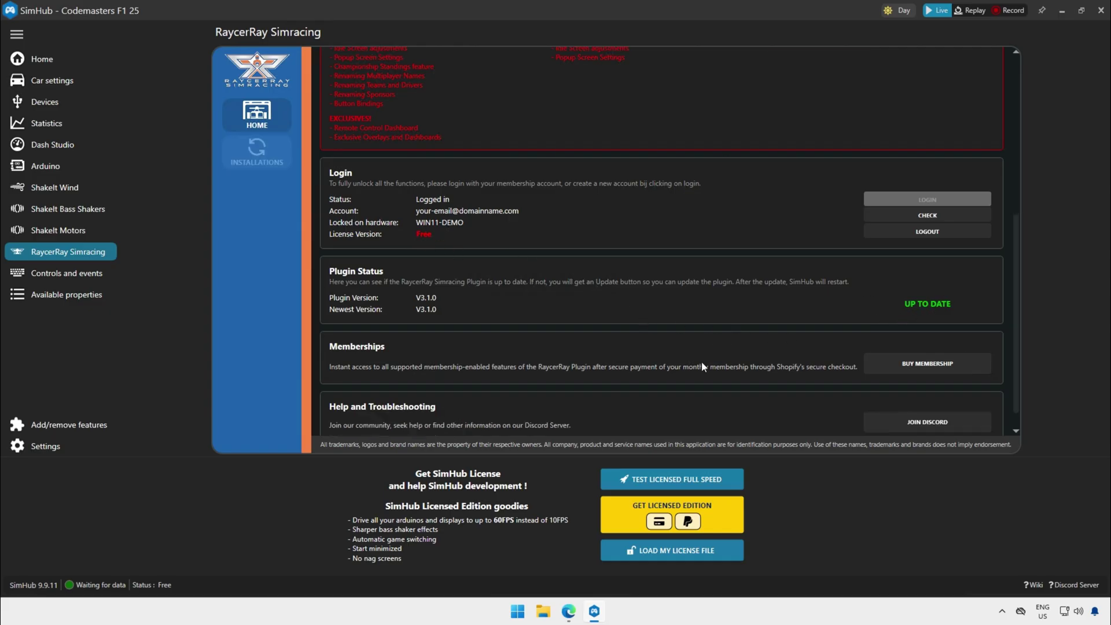
scroll(695, 363, up, 5)
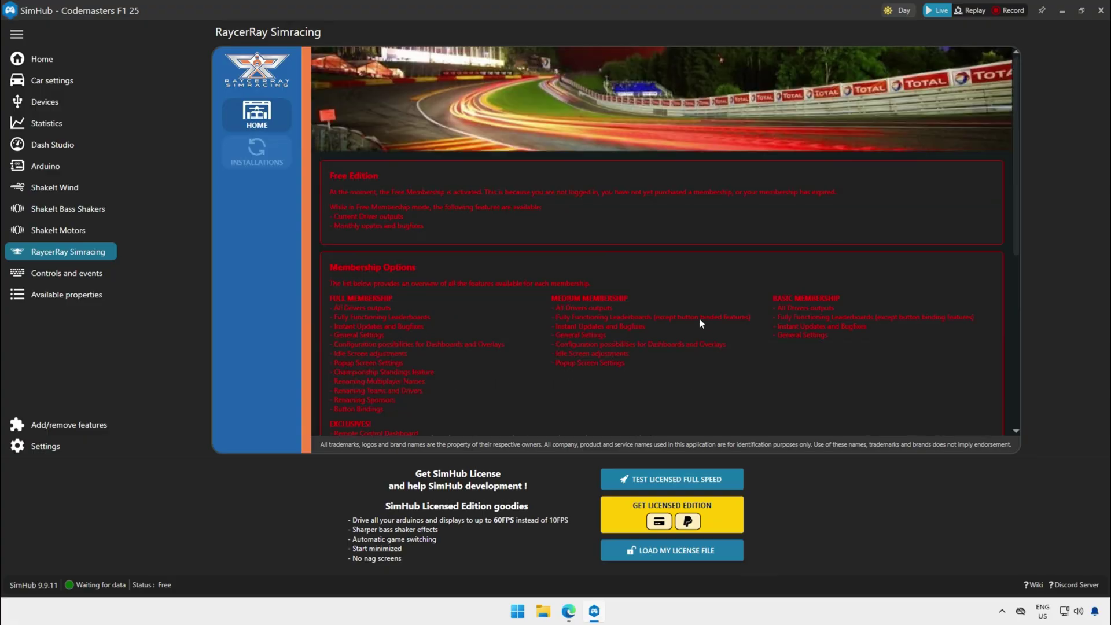
scroll(699, 319, down, 1)
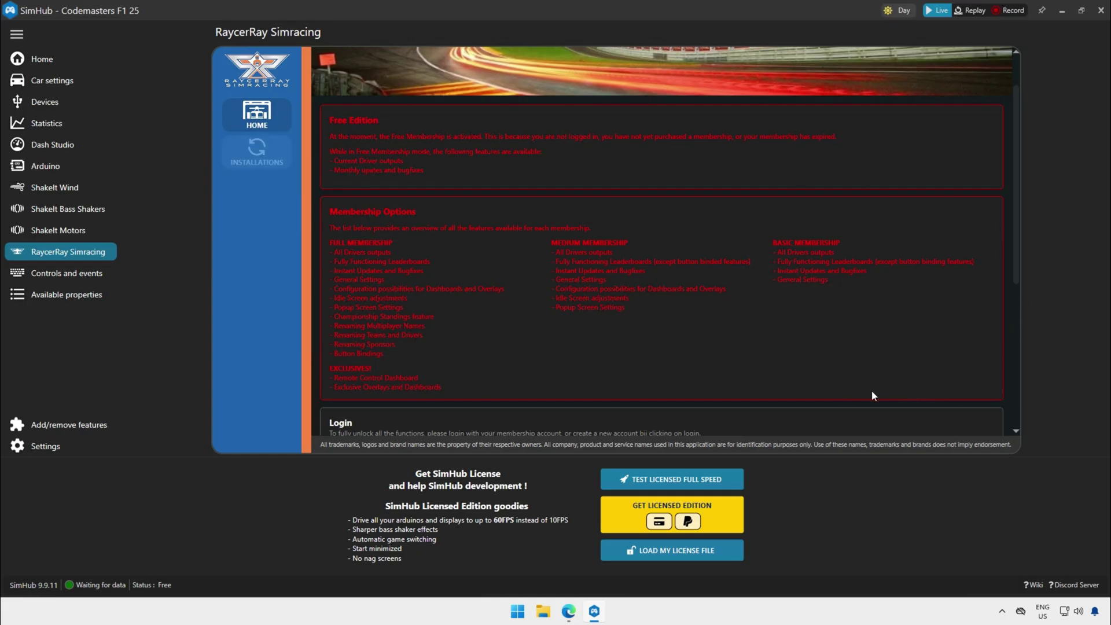
Step: Go to RaycerRay's Installation and Updates page and scroll down to the Free Use Package
click(250, 161)
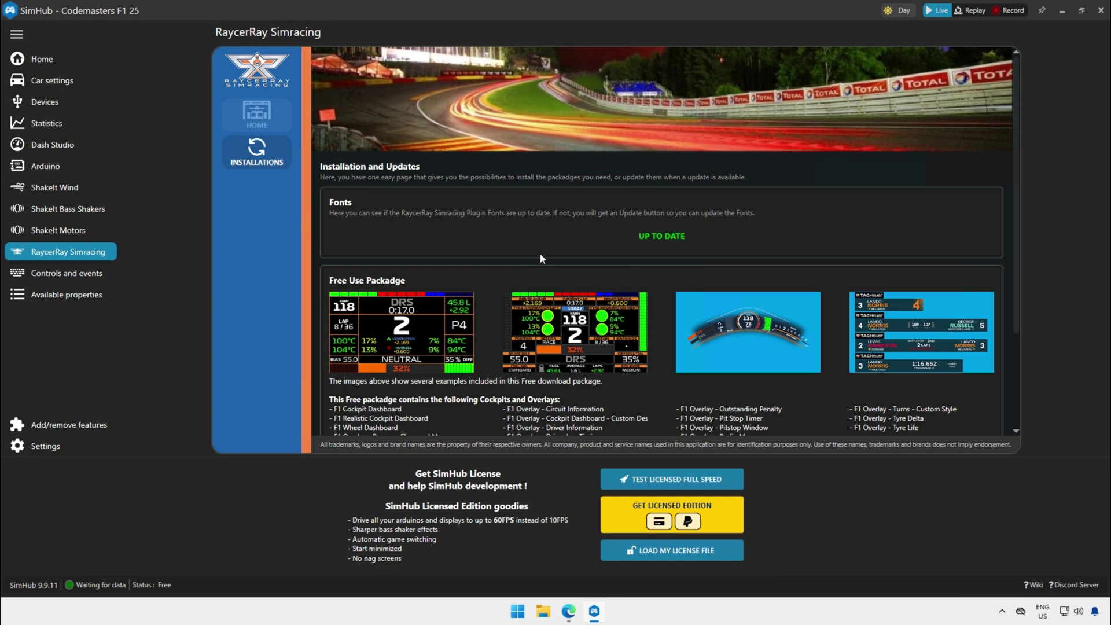
scroll(541, 257, down, 3)
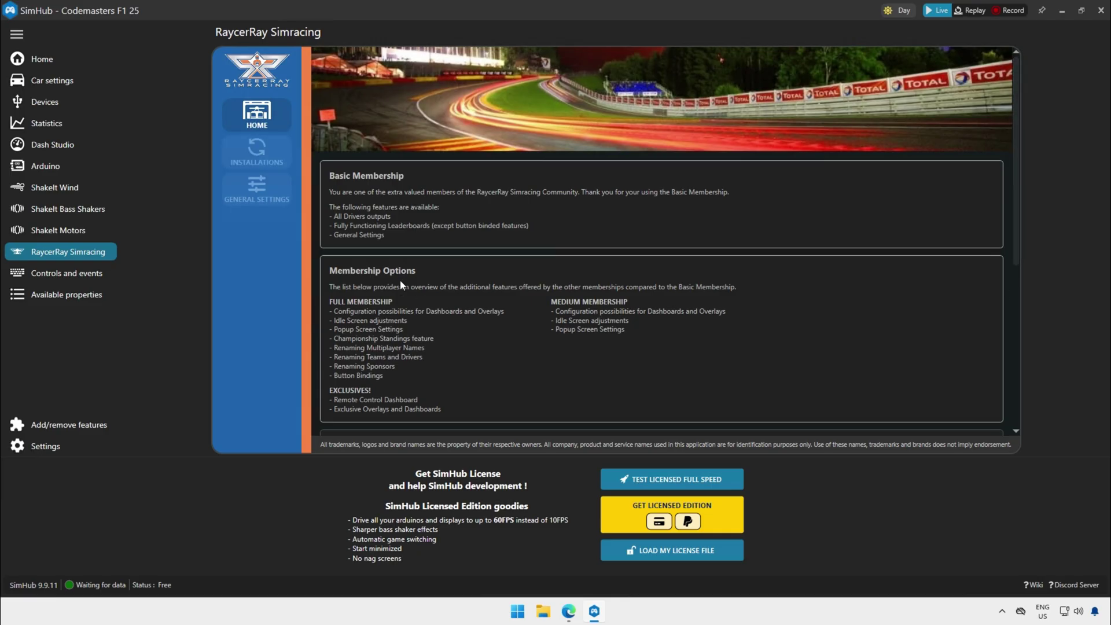
Step: Check the RaycerRay Home page shows Medium Membership with plugin V3.1.0 up to date, then go to INSTALLATIONS
scroll(926, 361, down, 1)
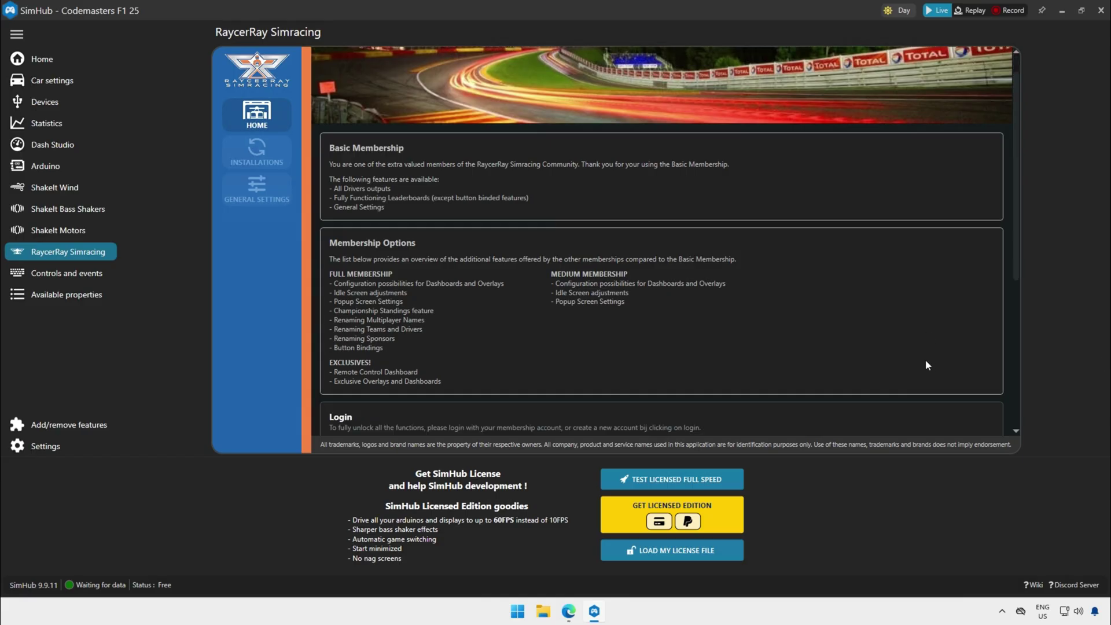
scroll(926, 365, down, 8)
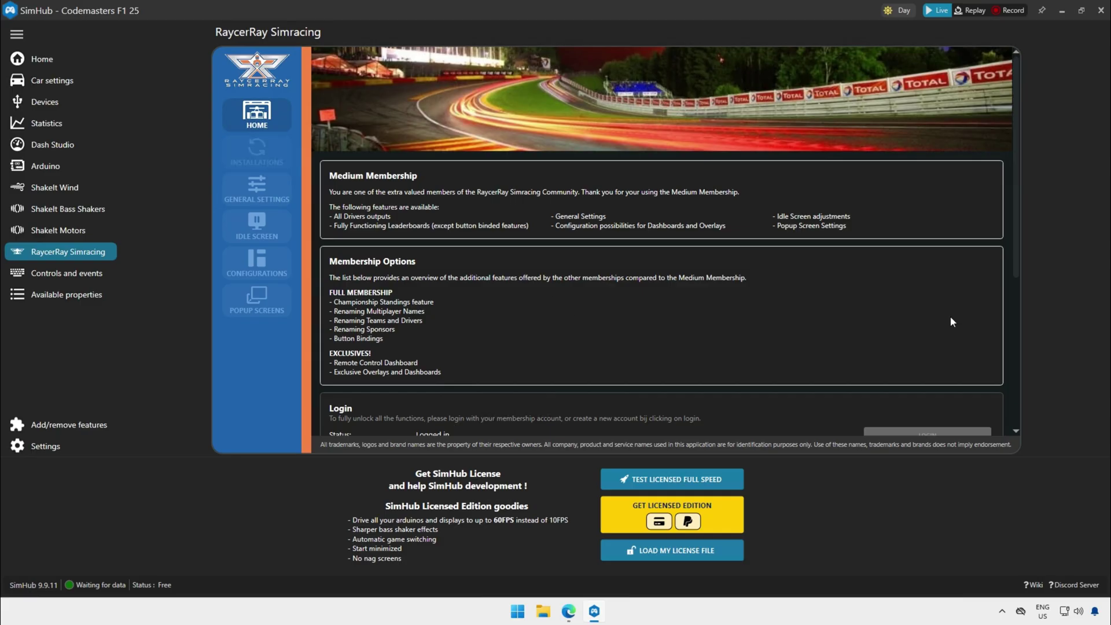
scroll(945, 324, down, 4)
scroll(946, 326, down, 2)
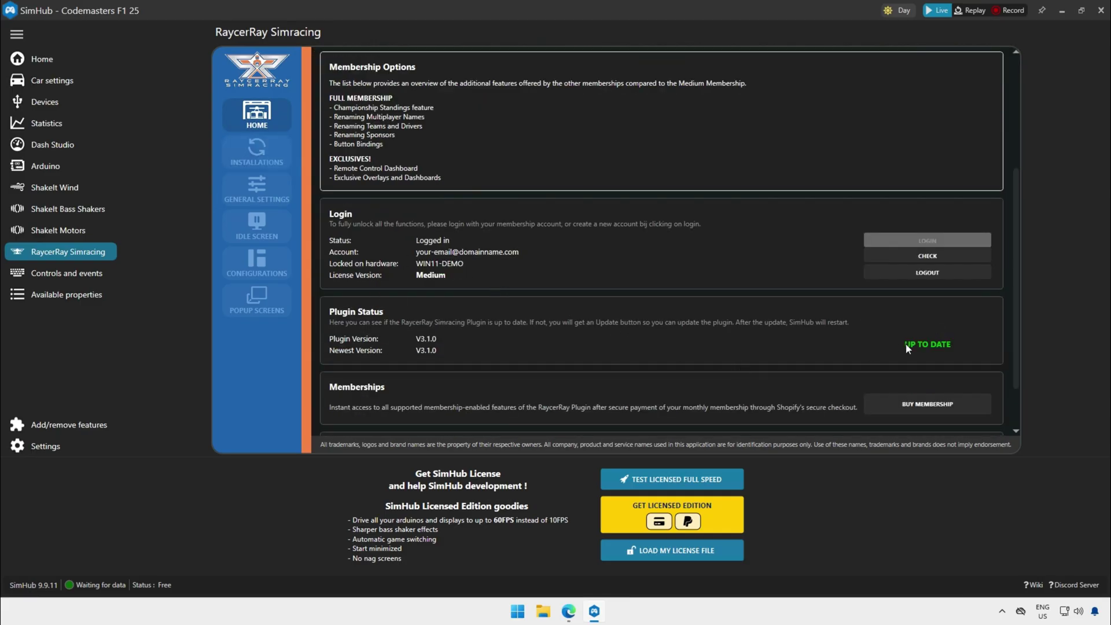
scroll(729, 376, up, 7)
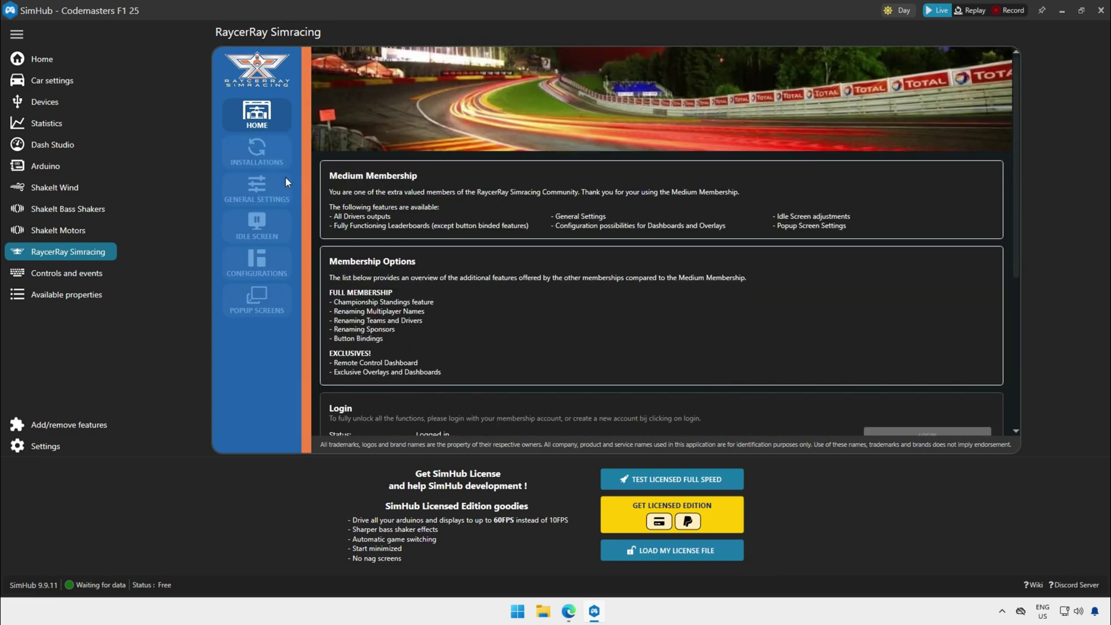
click(254, 155)
scroll(885, 301, down, 3)
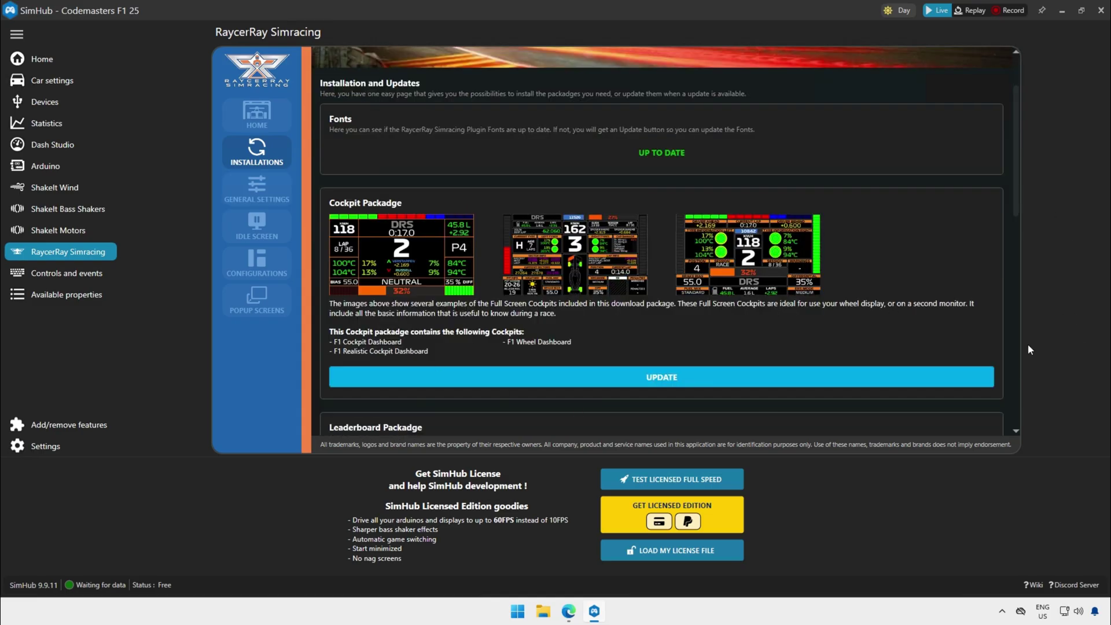
scroll(886, 388, down, 5)
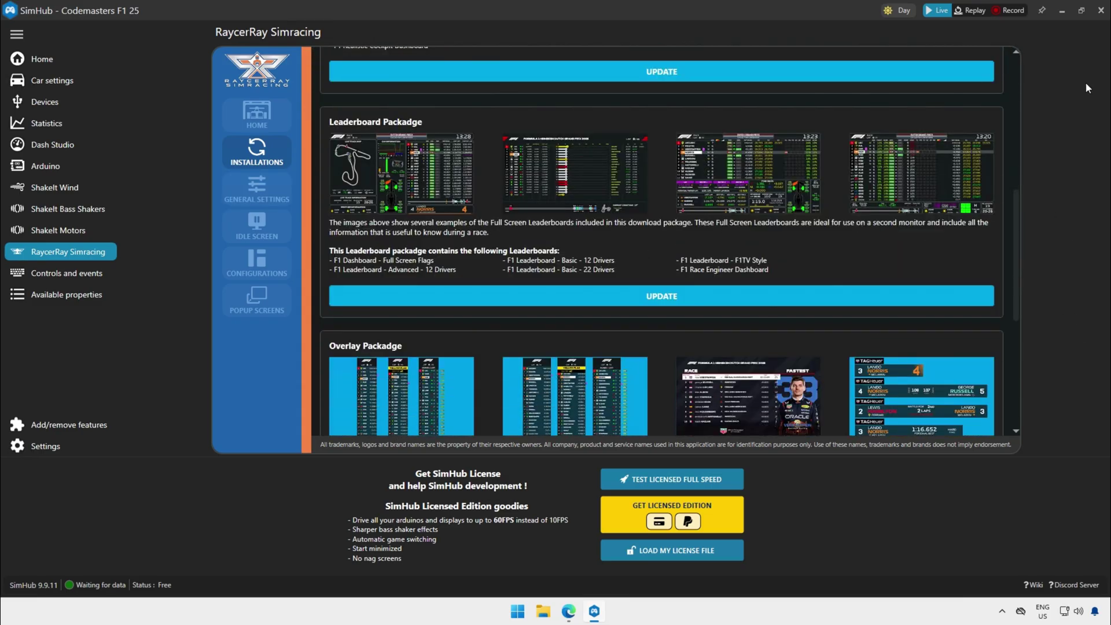
scroll(1020, 262, down, 3)
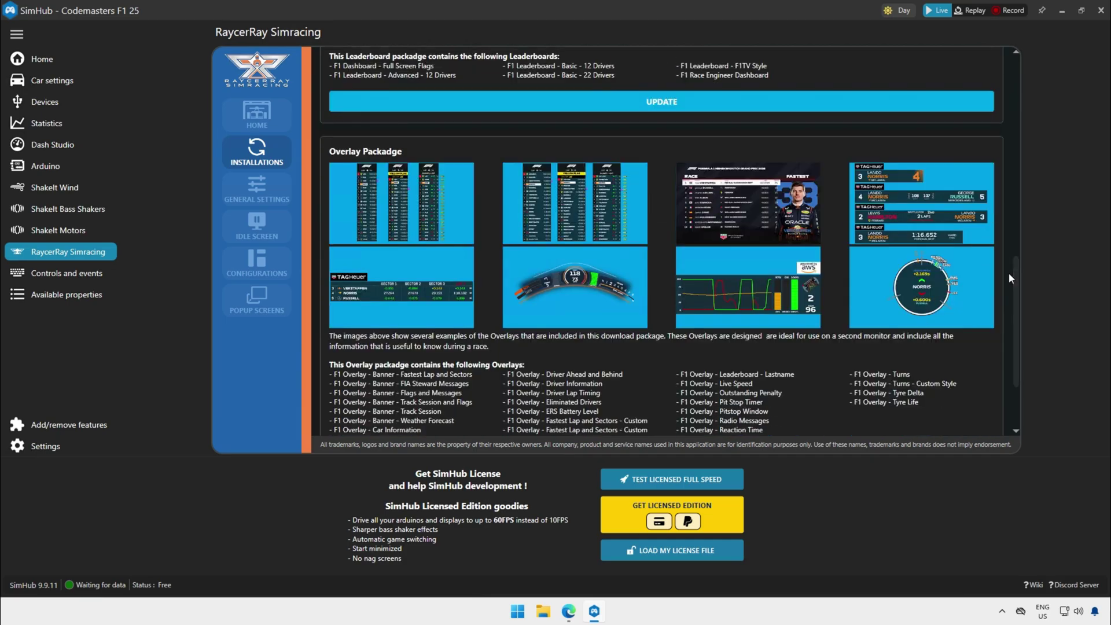
scroll(1009, 279, down, 1)
scroll(647, 391, down, 3)
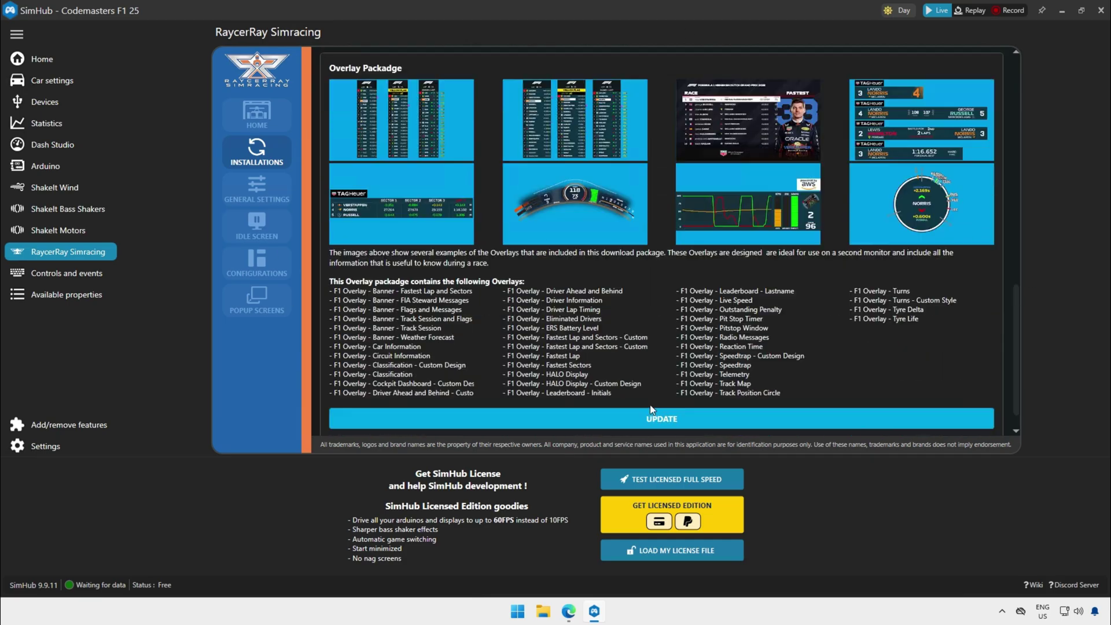
scroll(515, 344, up, 20)
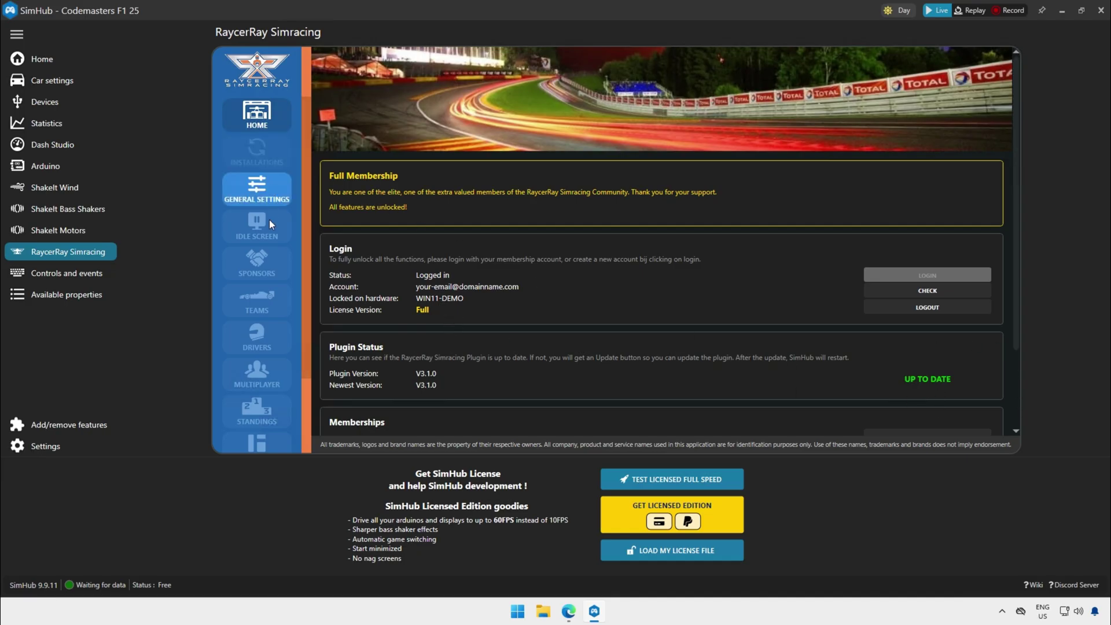
Step: Scroll the RaycerRay Home page to confirm the Full license and newly unlocked sections like Teams and Drivers
scroll(263, 286, down, 1)
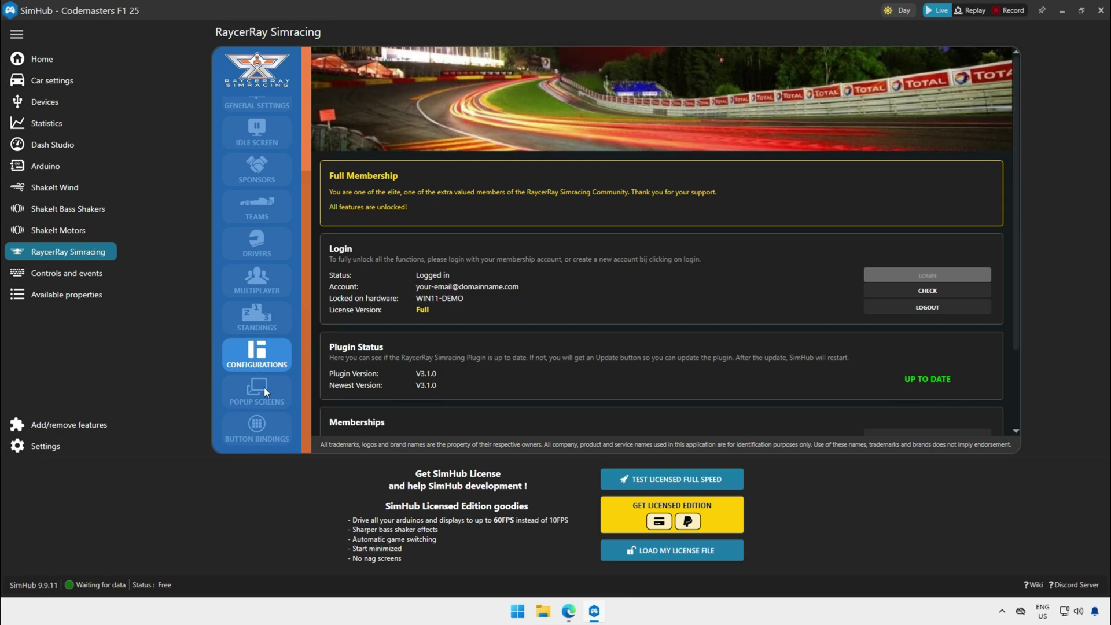
scroll(280, 400, up, 1)
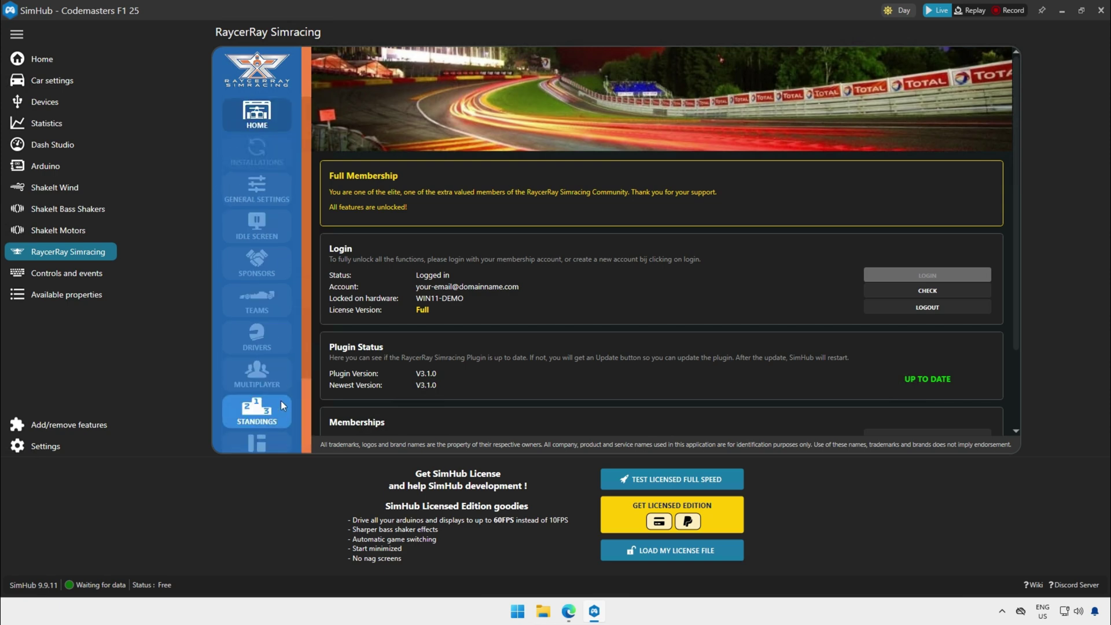
click(265, 148)
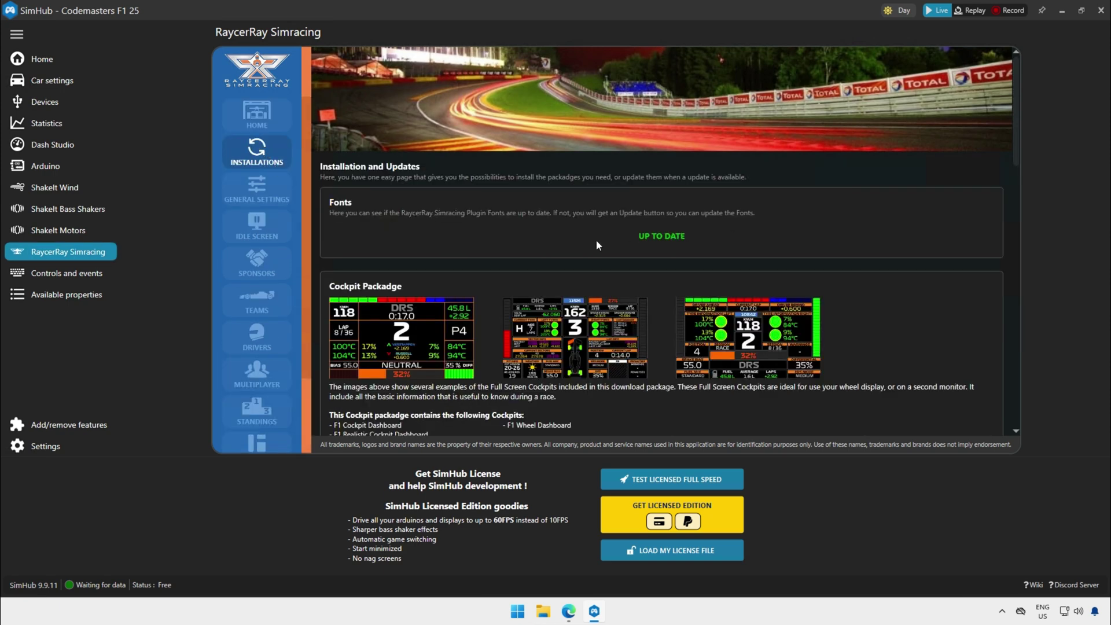
scroll(596, 241, down, 2)
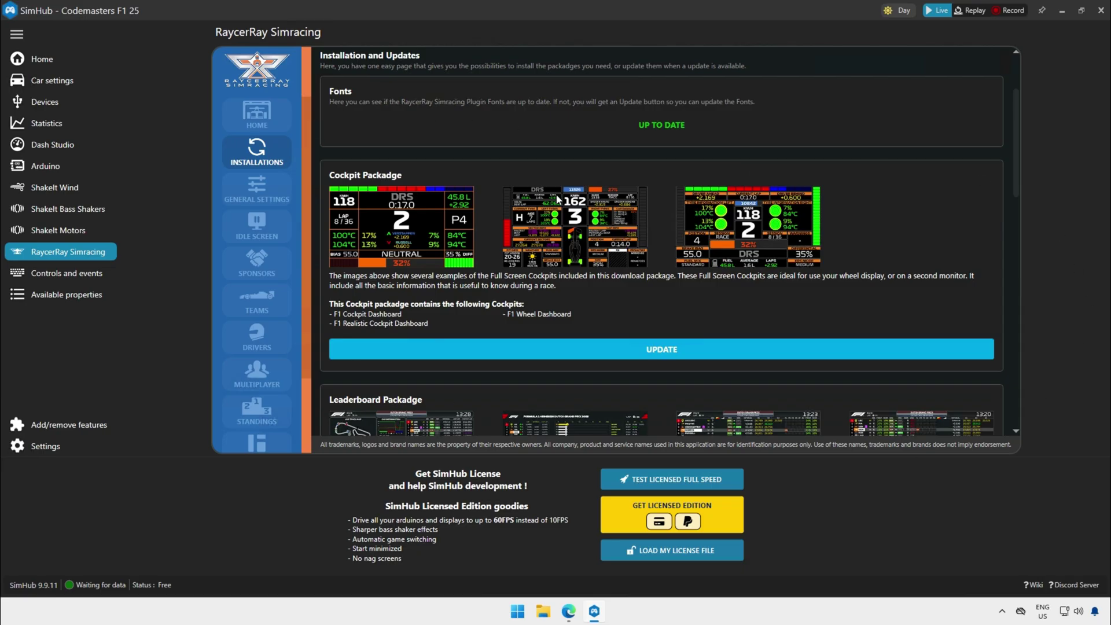
scroll(620, 309, down, 4)
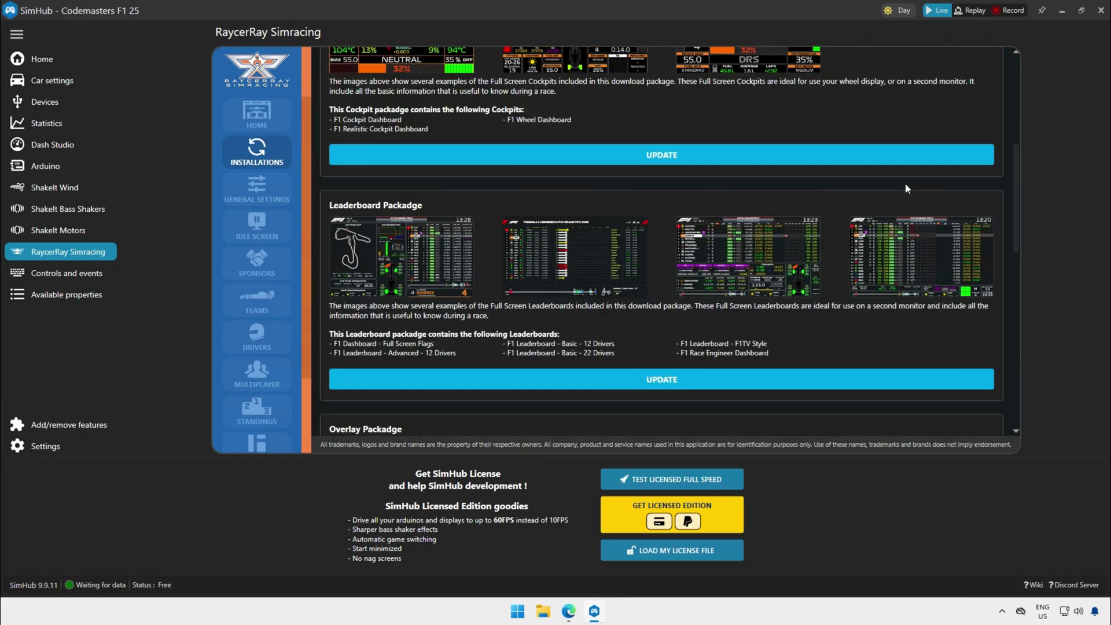
scroll(685, 348, down, 5)
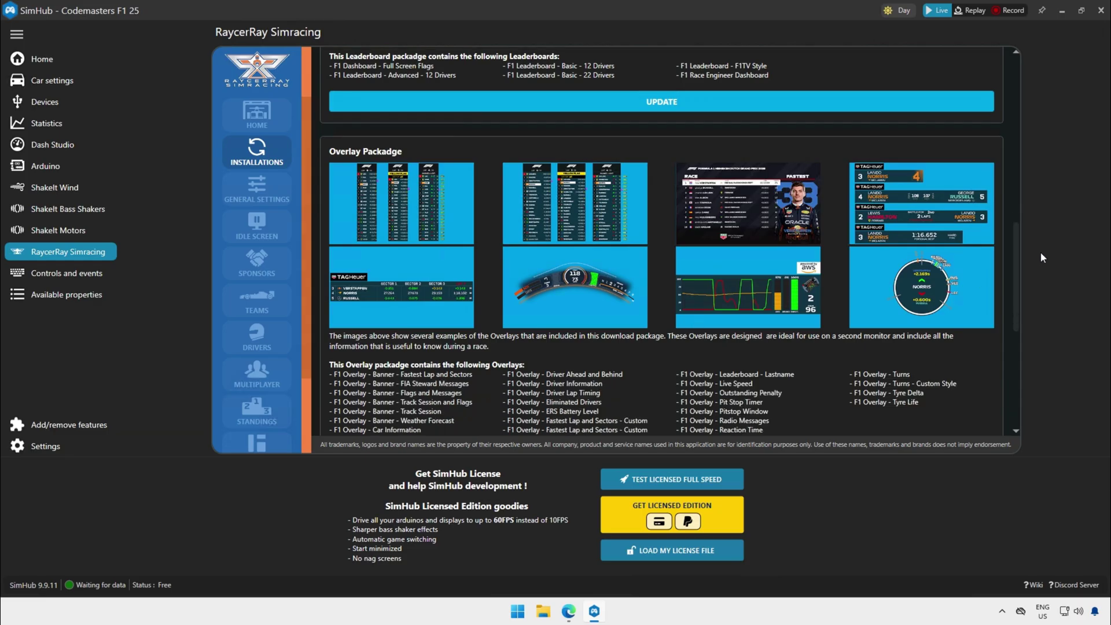
scroll(1035, 256, down, 1)
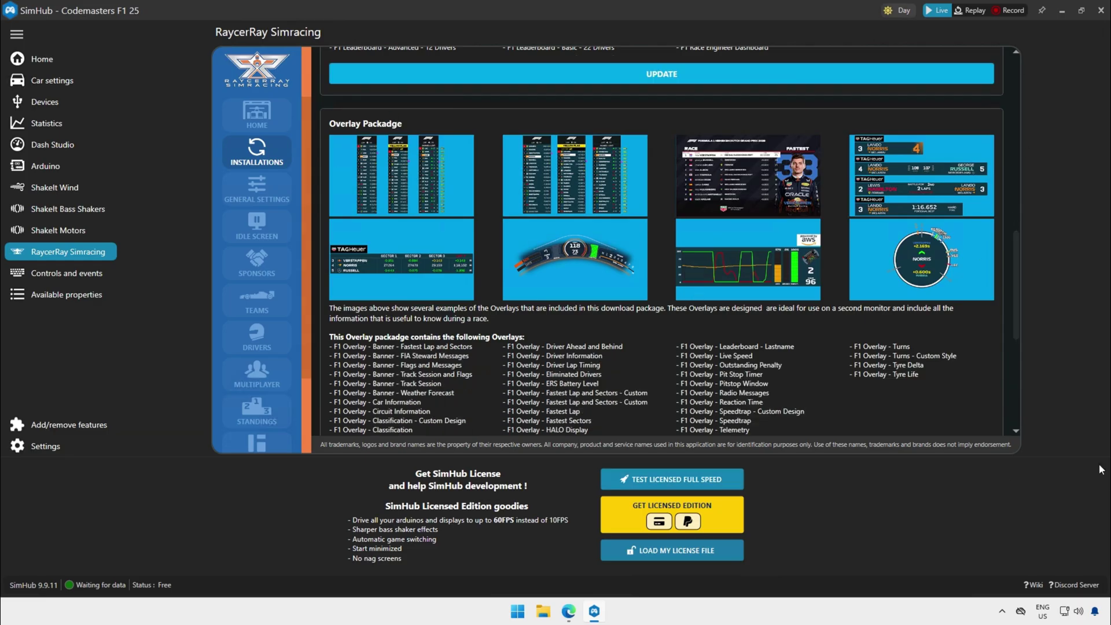
scroll(729, 428, down, 5)
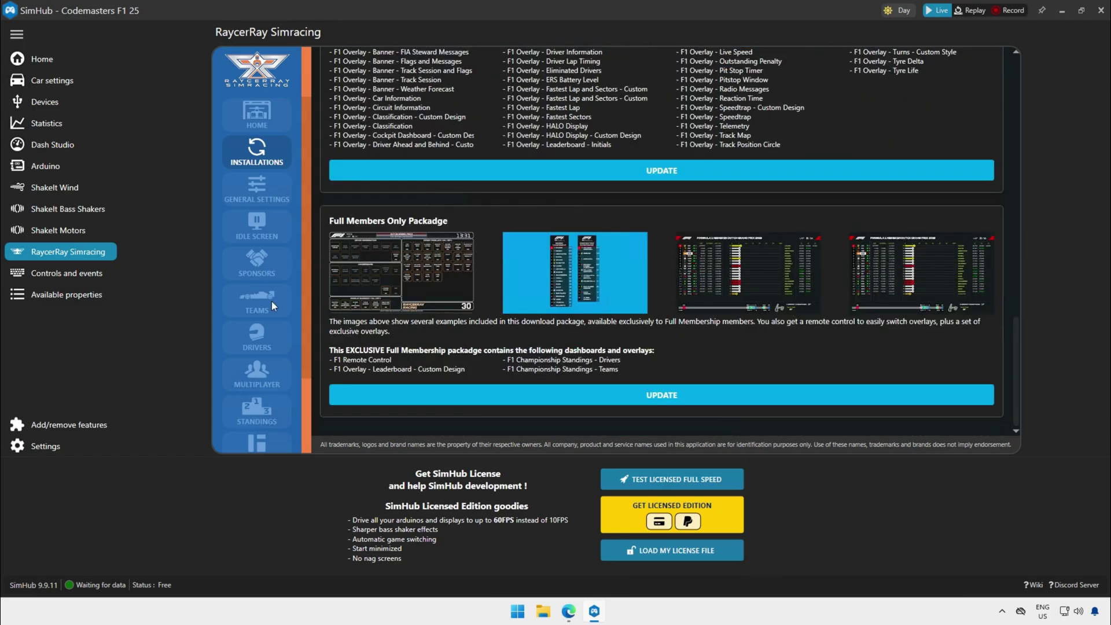
click(401, 177)
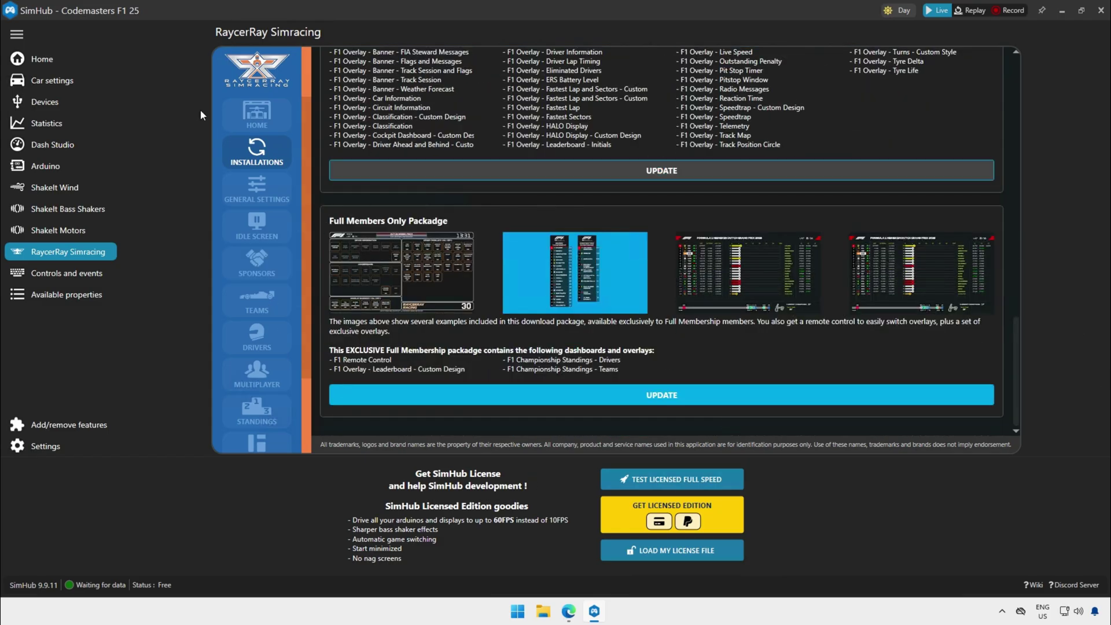
click(256, 114)
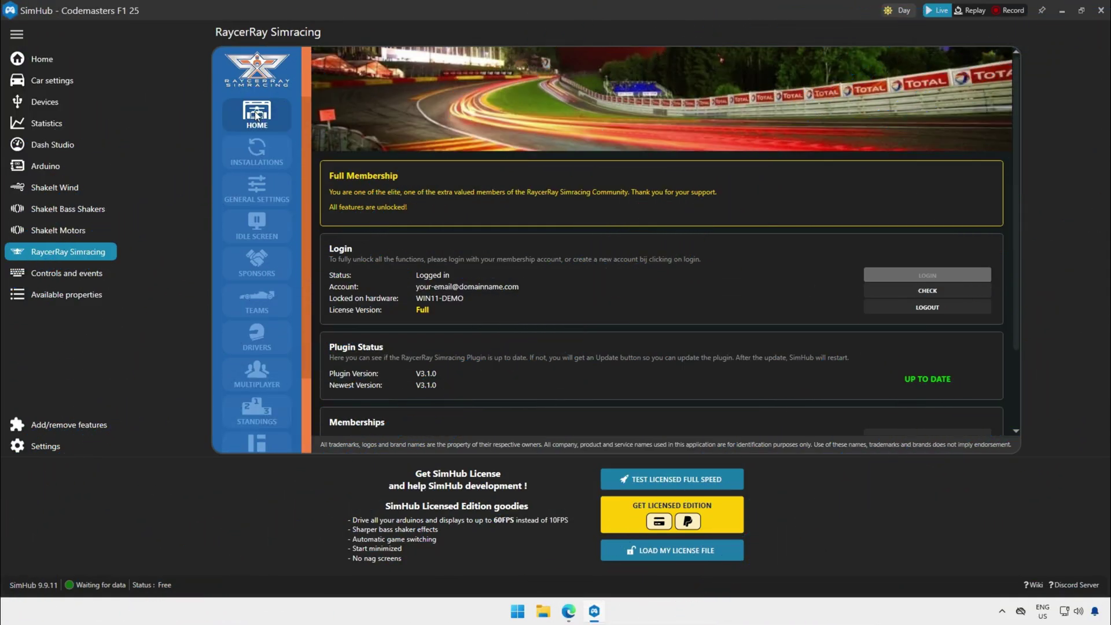
Step: Install the RaycerRay Cockpit and Leaderboard packages from the Installations page
click(267, 158)
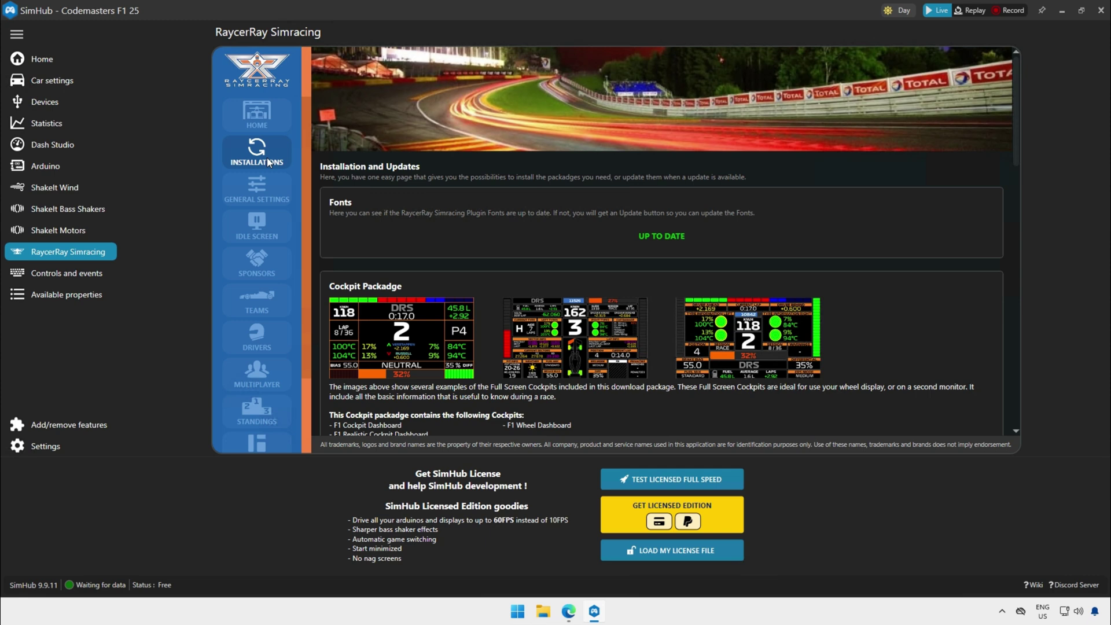
scroll(665, 238, down, 6)
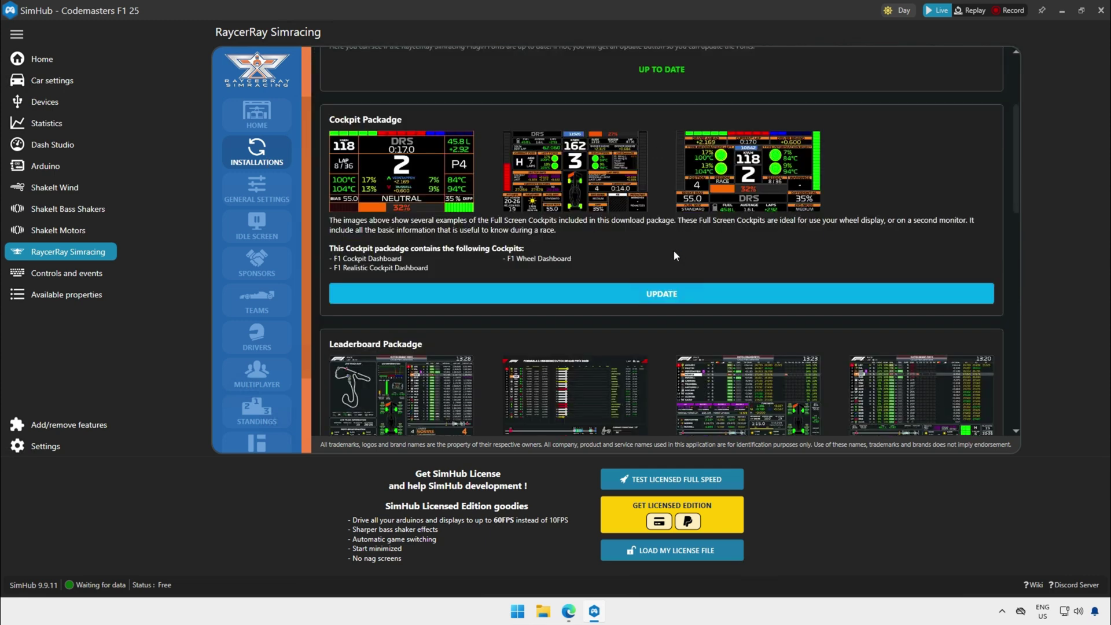
click(661, 293)
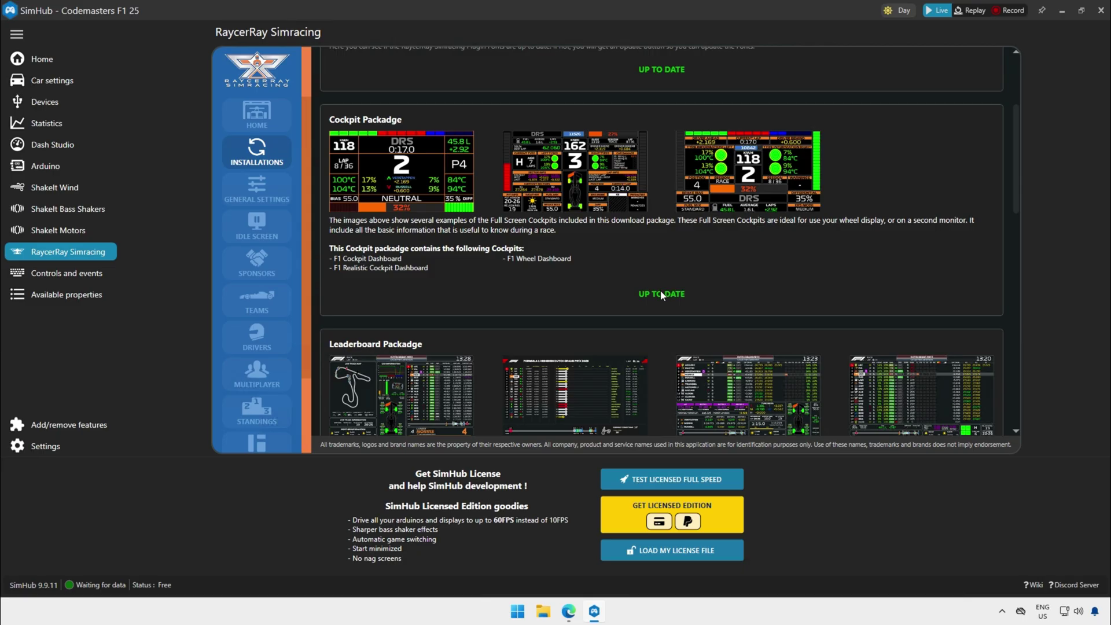
scroll(661, 295, down, 5)
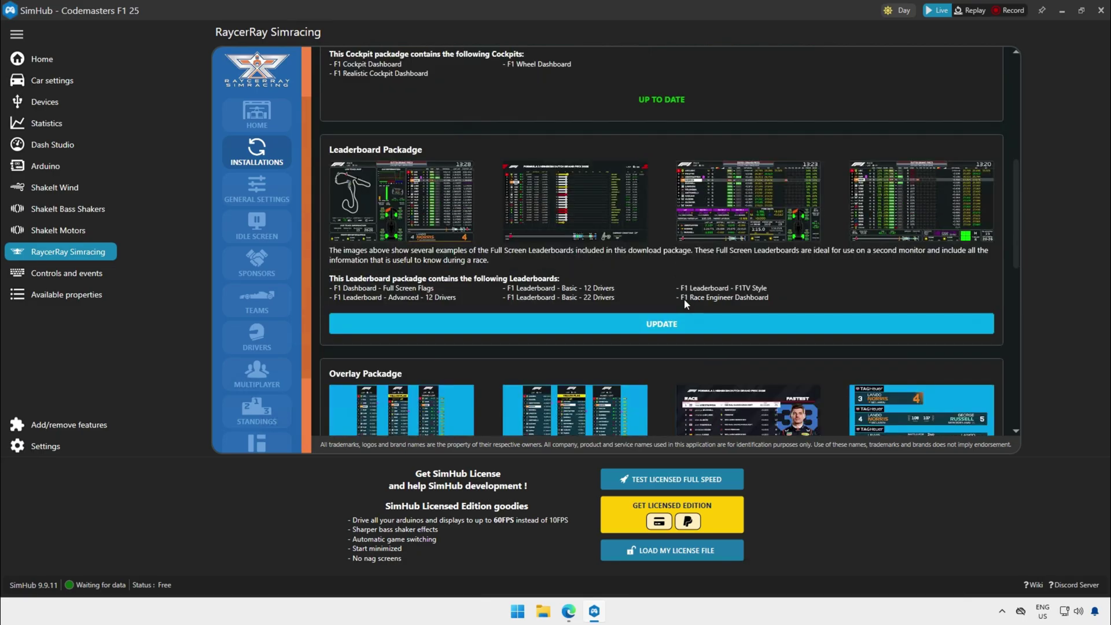
click(655, 324)
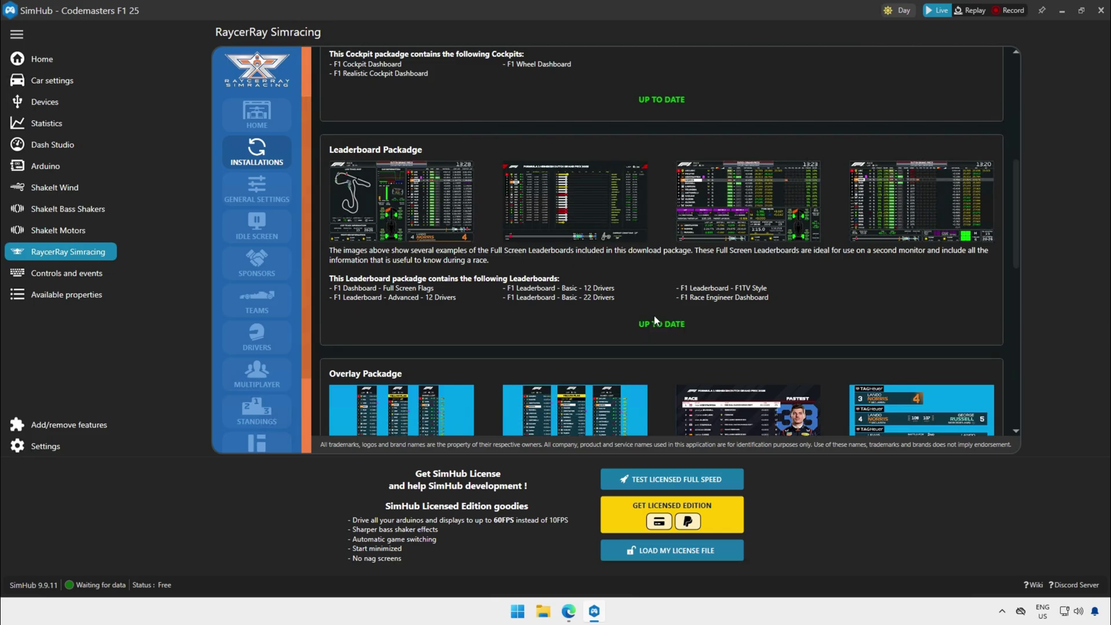
scroll(656, 320, down, 5)
scroll(641, 310, down, 3)
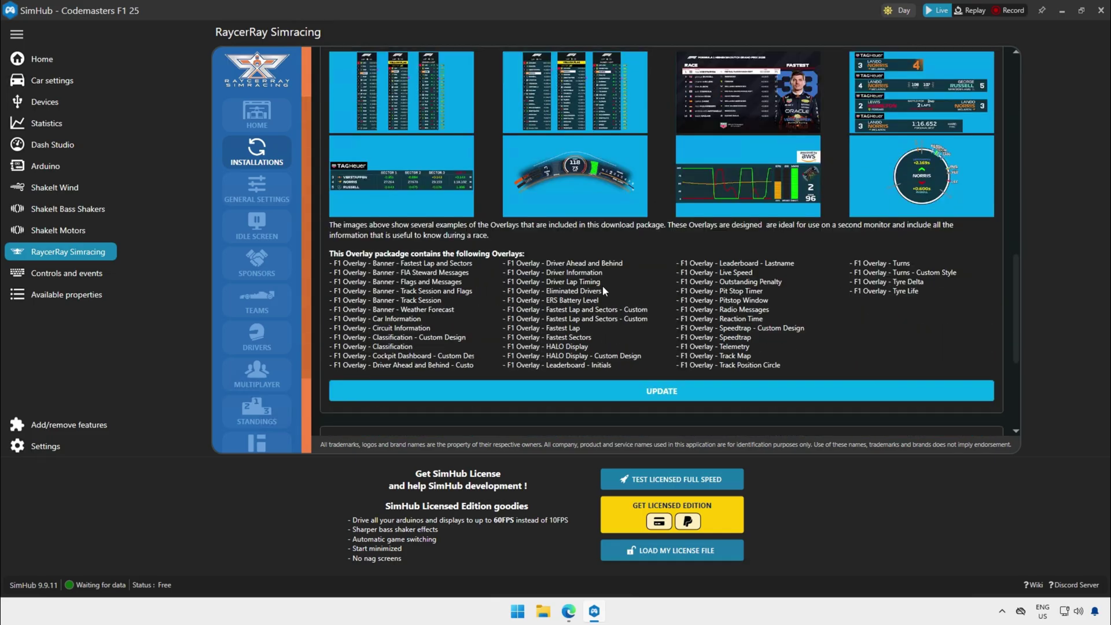
Step: Install the Overlay and Full Members Only packages, then scroll back to the top of the list
click(757, 338)
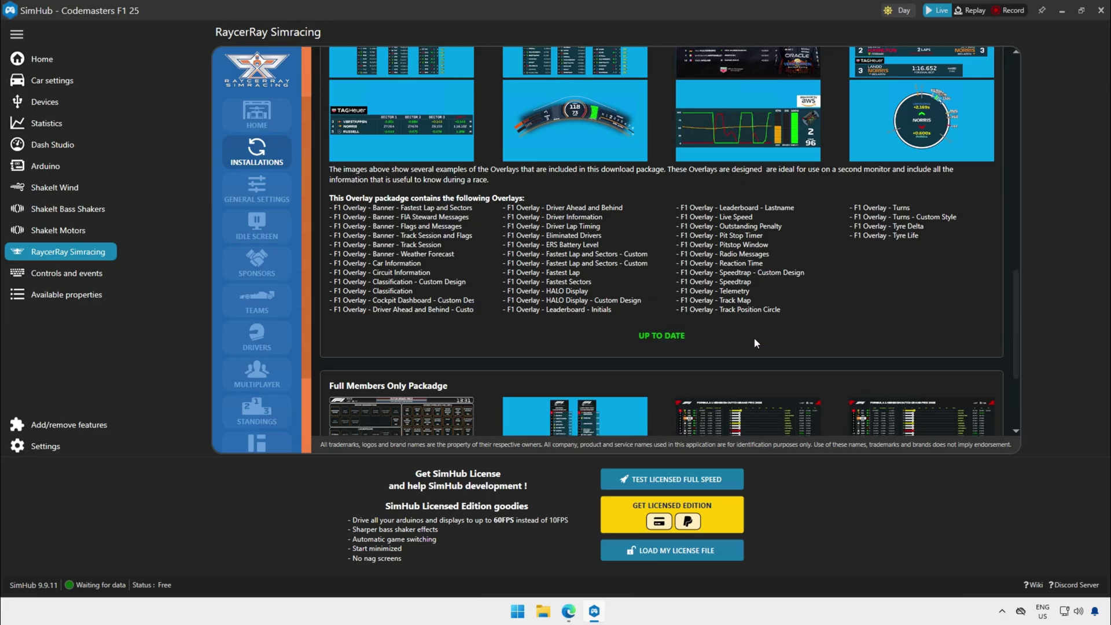
scroll(755, 338, down, 3)
click(673, 404)
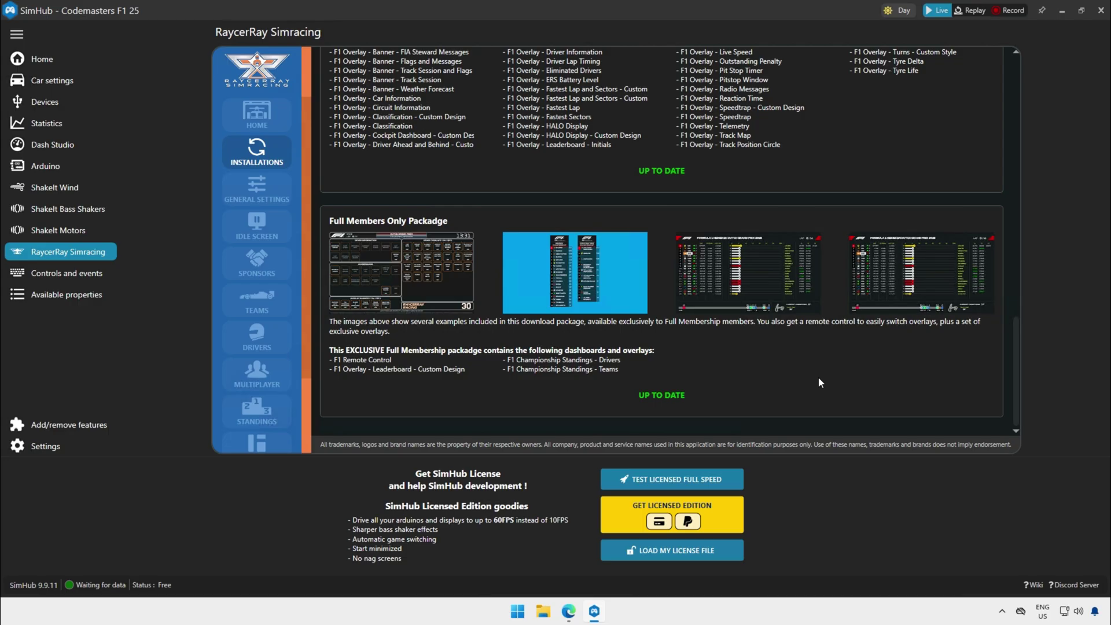
scroll(818, 377, up, 1)
scroll(817, 376, up, 15)
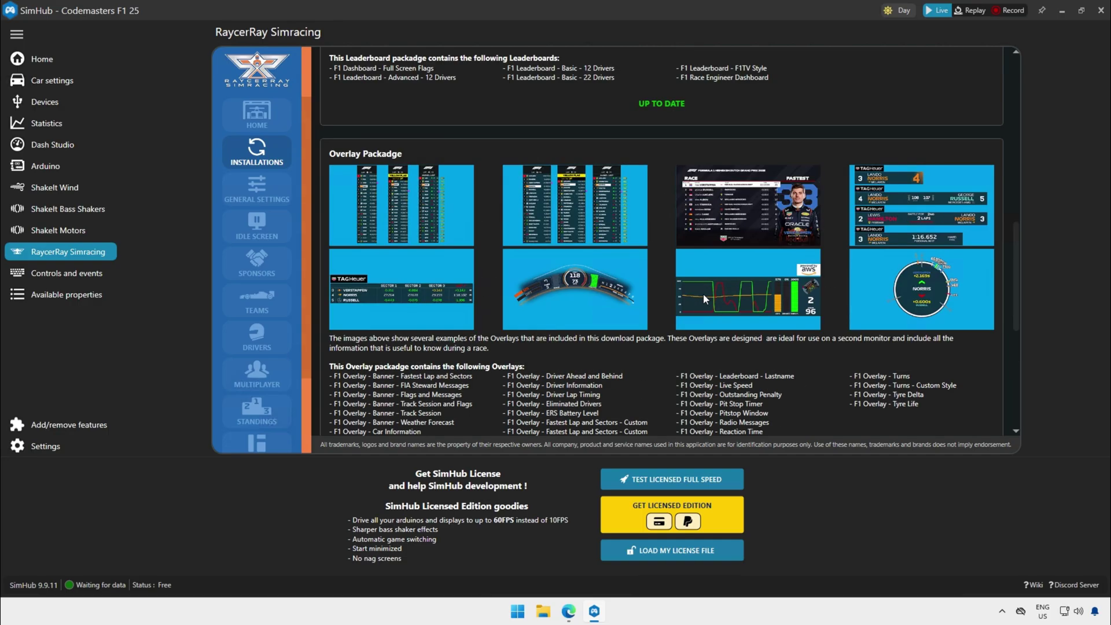
scroll(711, 290, up, 10)
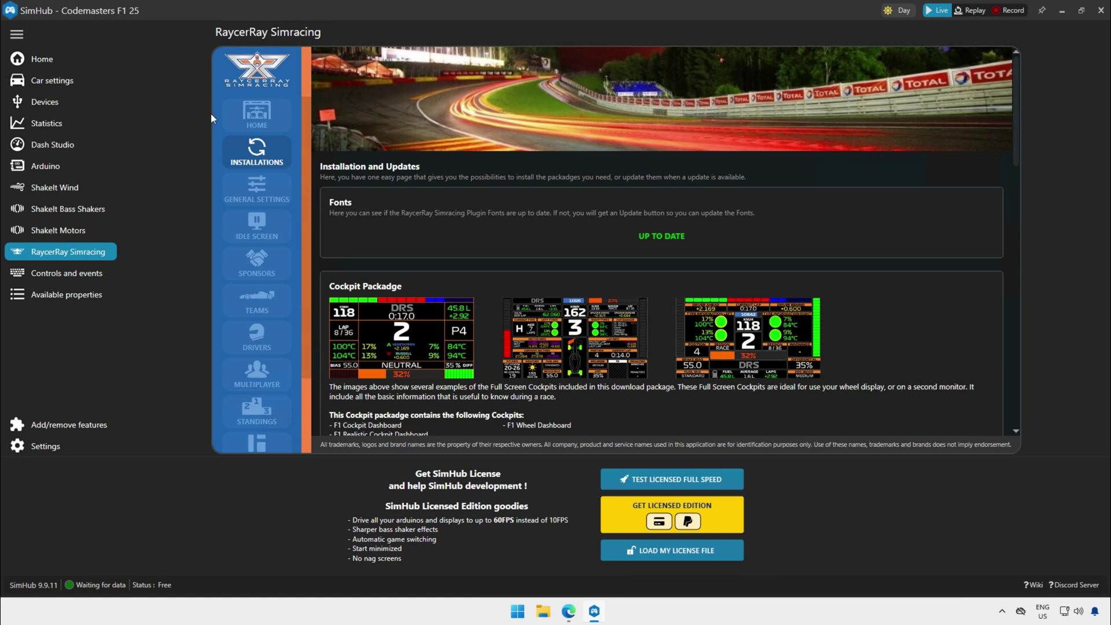
Step: Scroll Dash Studio's Dashboards list down to the Uncategorized RaycerRay F1 dashboards like Realistic Cockpit
click(54, 148)
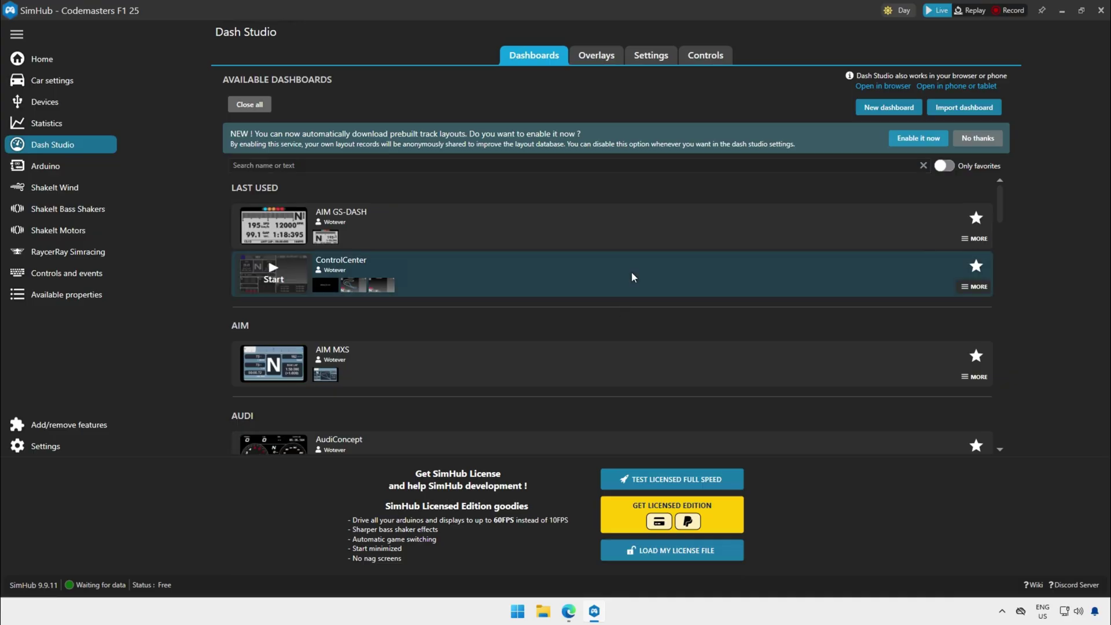
scroll(615, 303, down, 10)
scroll(578, 338, down, 15)
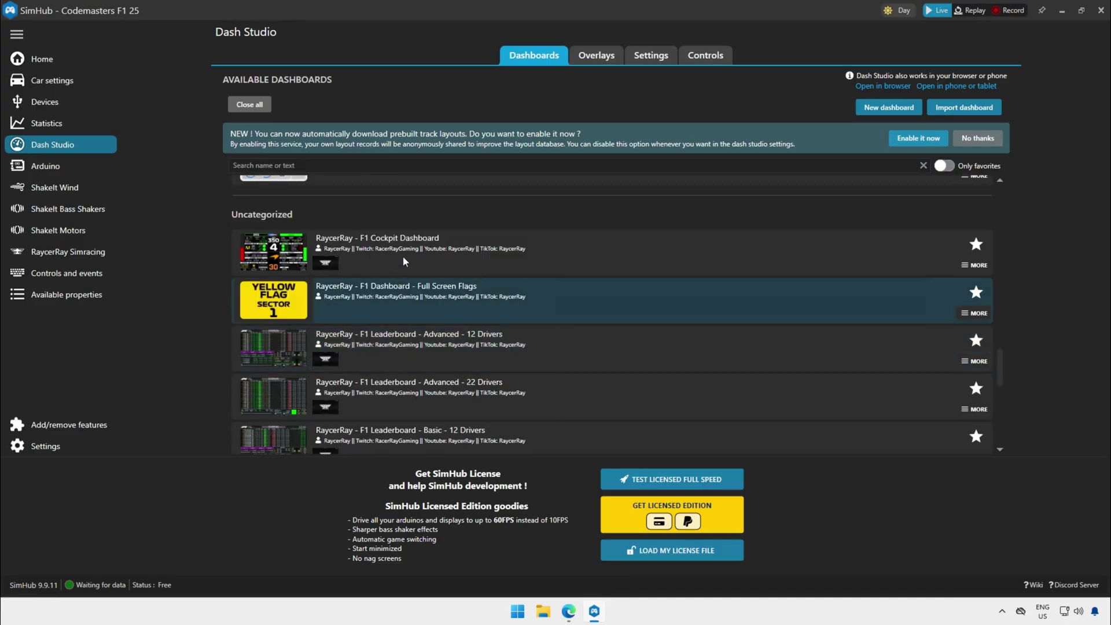
scroll(467, 277, down, 1)
scroll(469, 283, down, 6)
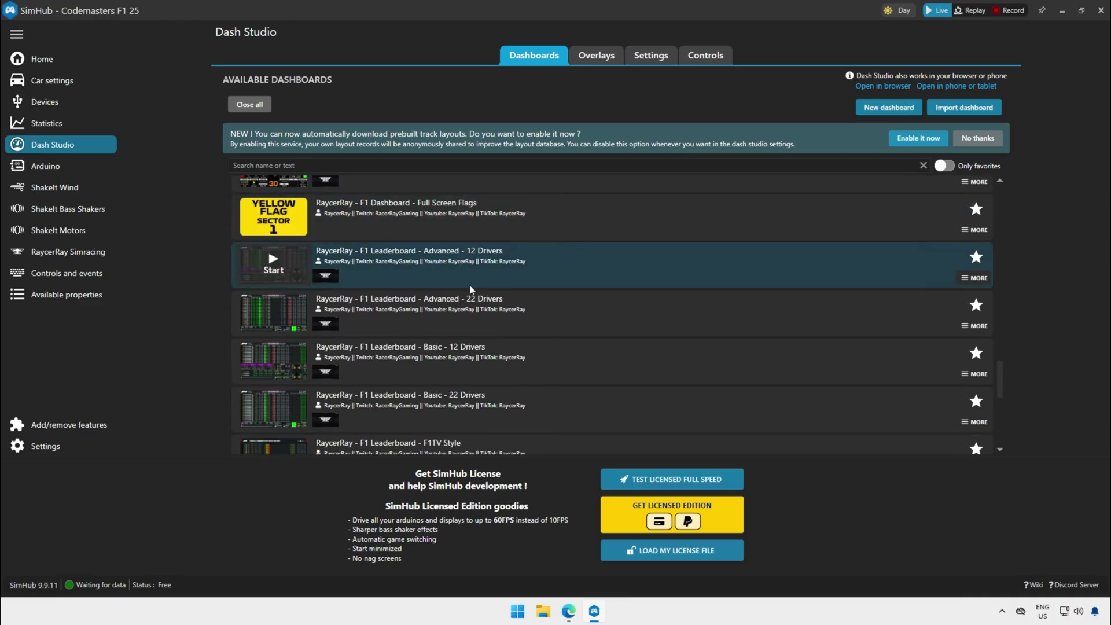
scroll(470, 302, down, 5)
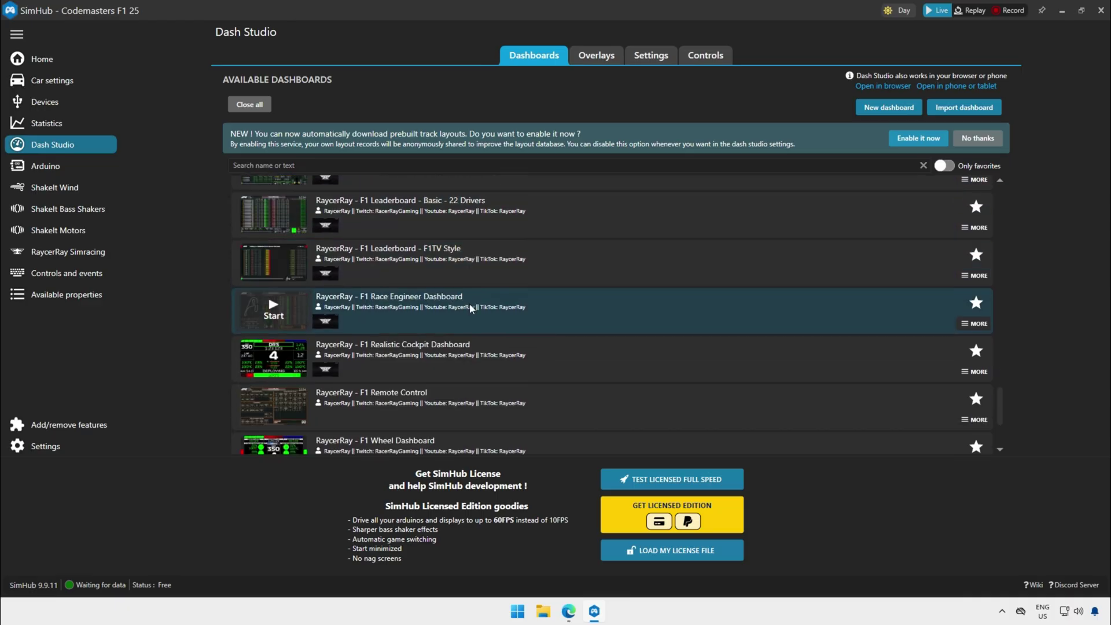
scroll(470, 307, down, 1)
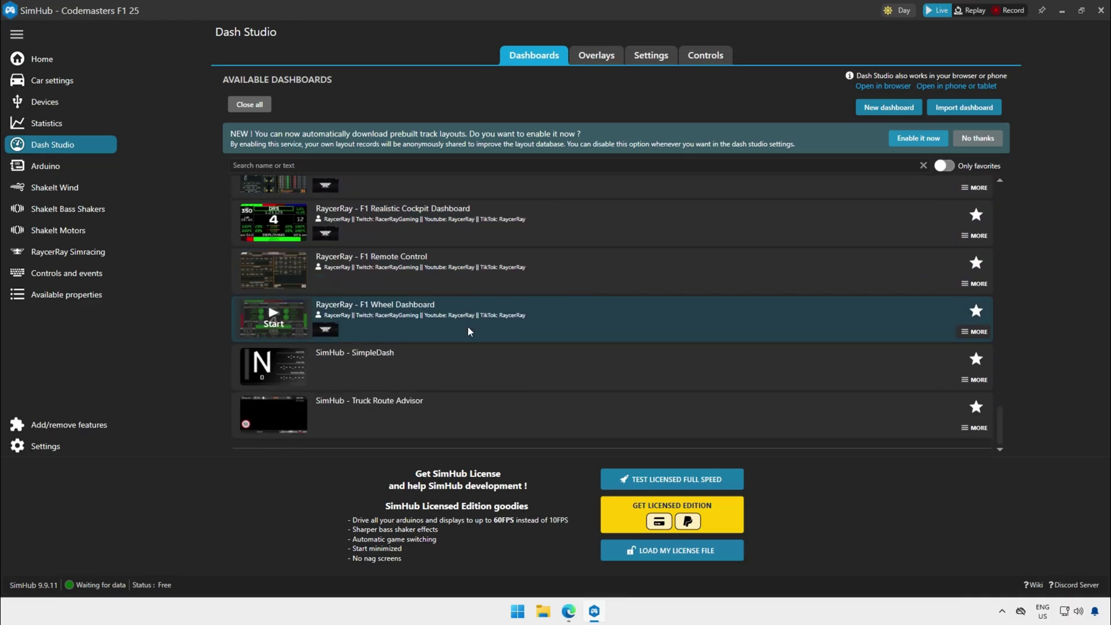
Step: Browse Dash Studio's Overlays tab to review the installed RaycerRay F1 overlays
click(602, 56)
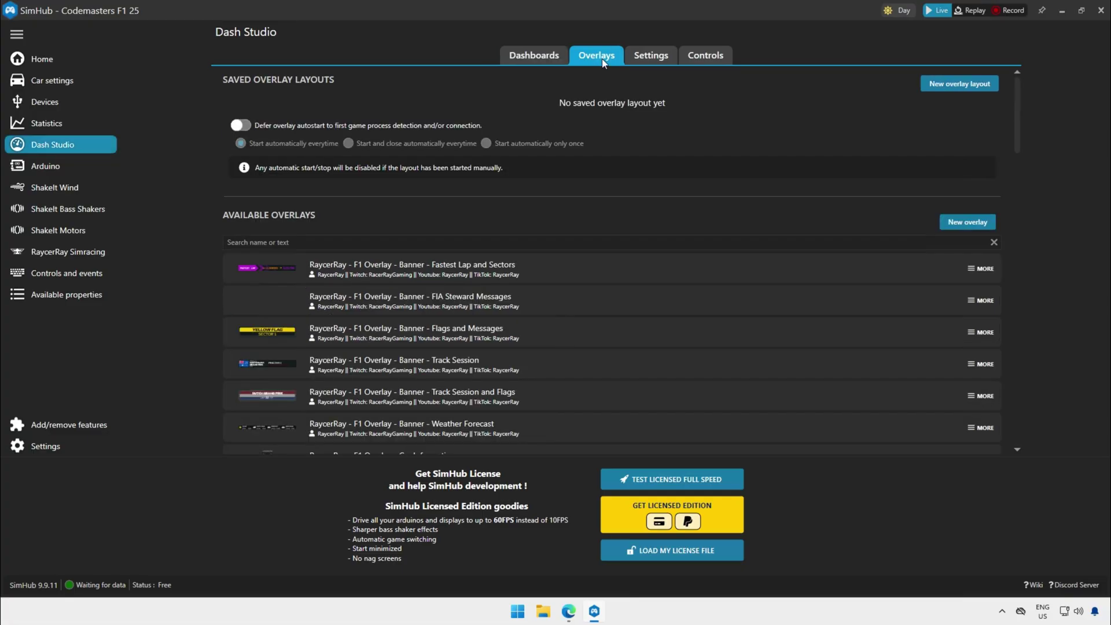
scroll(541, 276, down, 1)
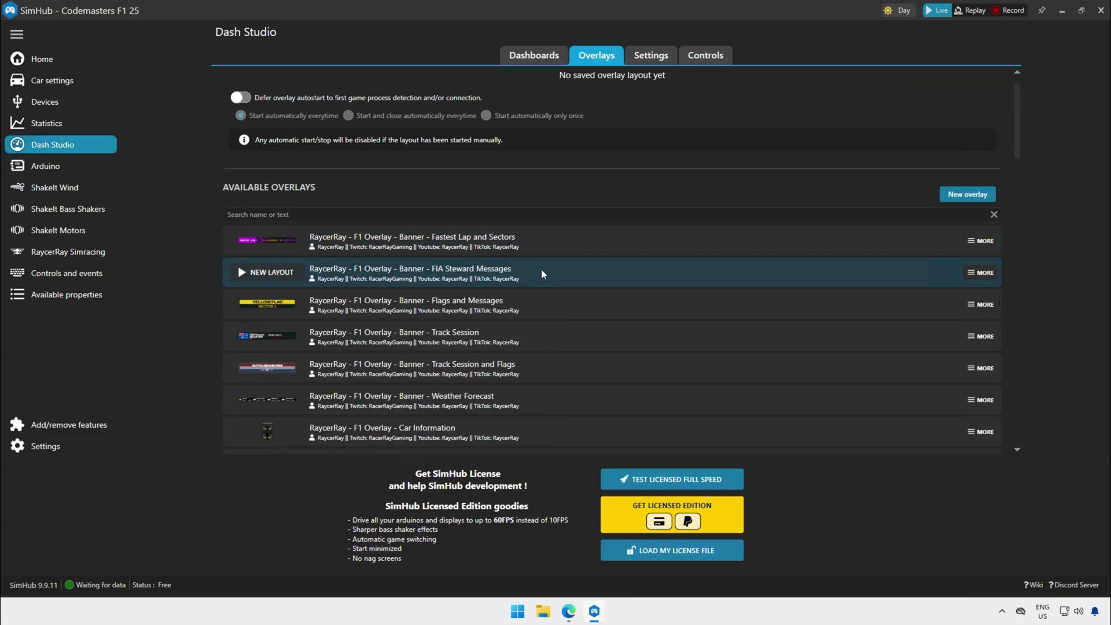
scroll(639, 273, down, 10)
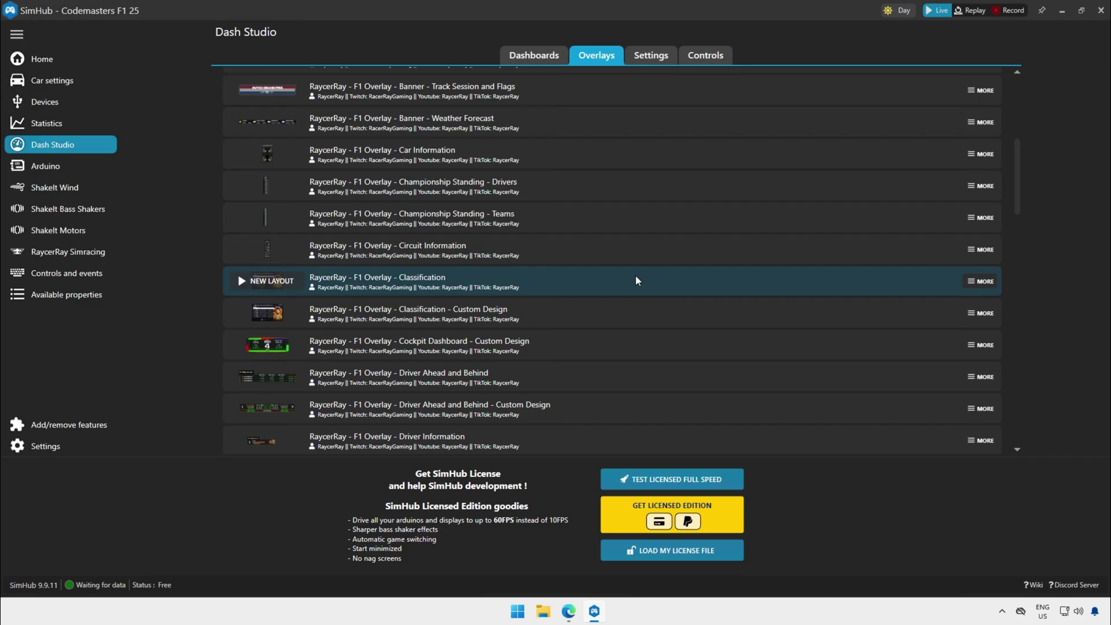
scroll(636, 277, down, 10)
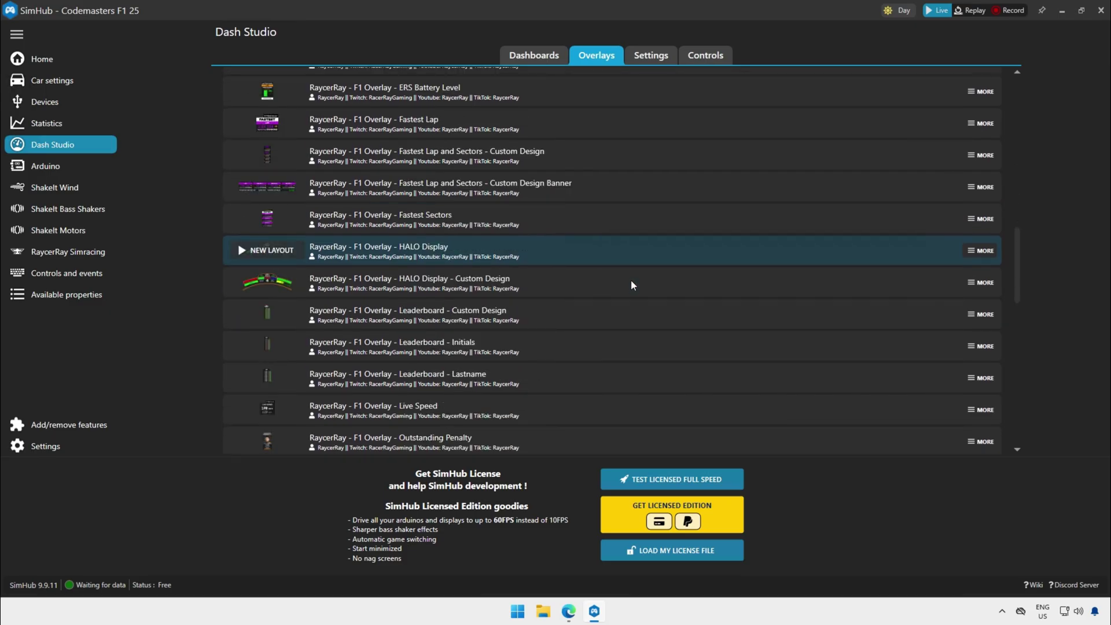
scroll(631, 280, down, 12)
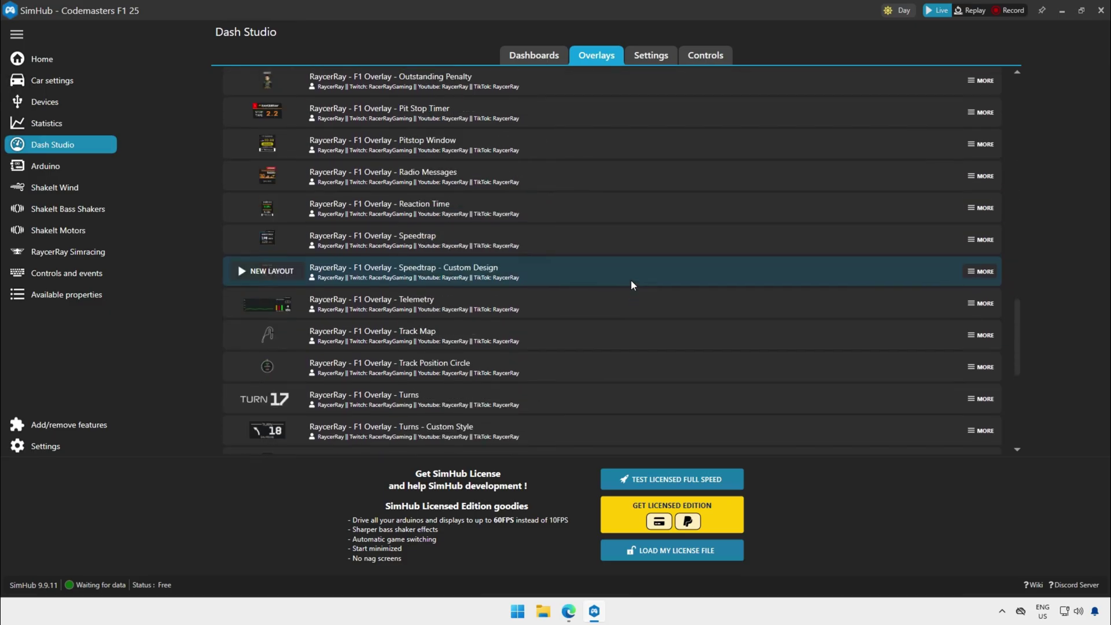
scroll(631, 280, down, 6)
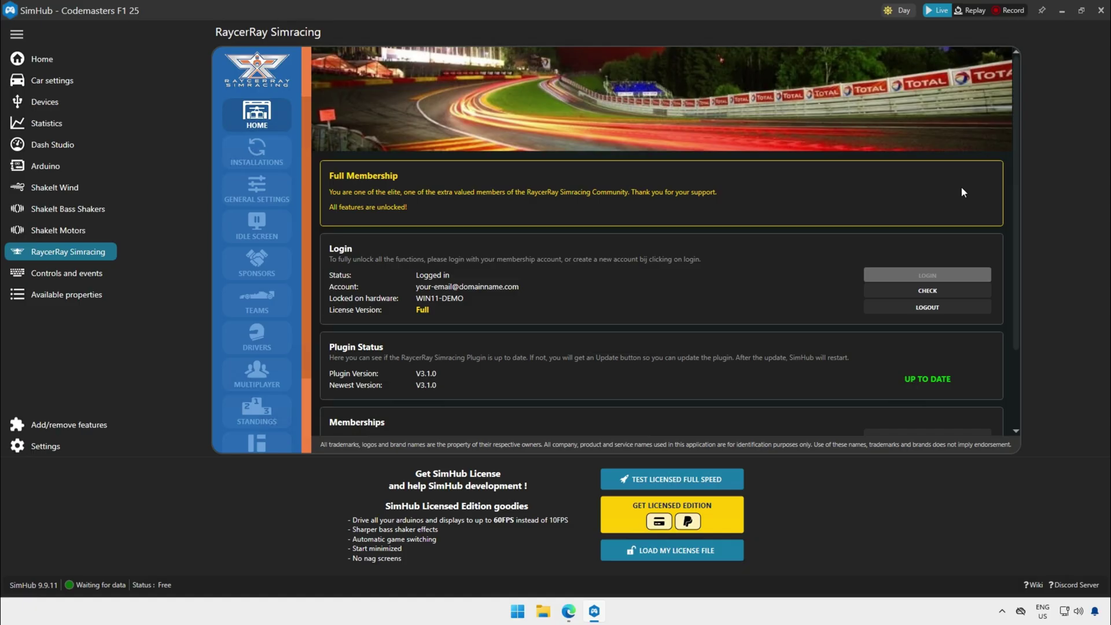
Step: Confirm the Codemasters F1 25 game configuration uses telemetry UDP port 20777 and keep the settings
click(50, 63)
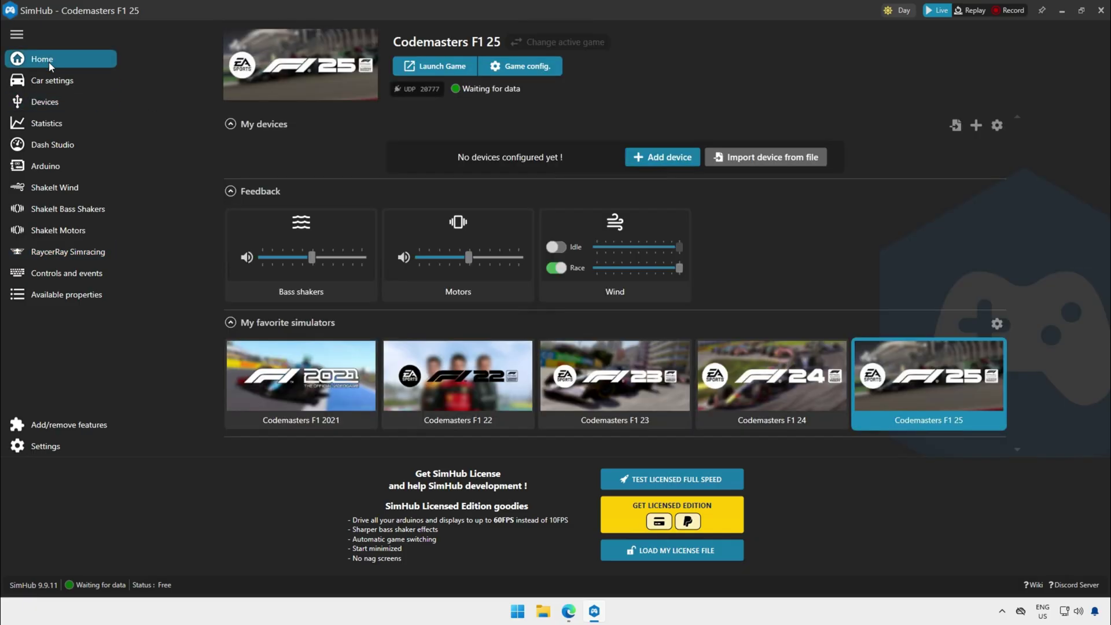
click(536, 68)
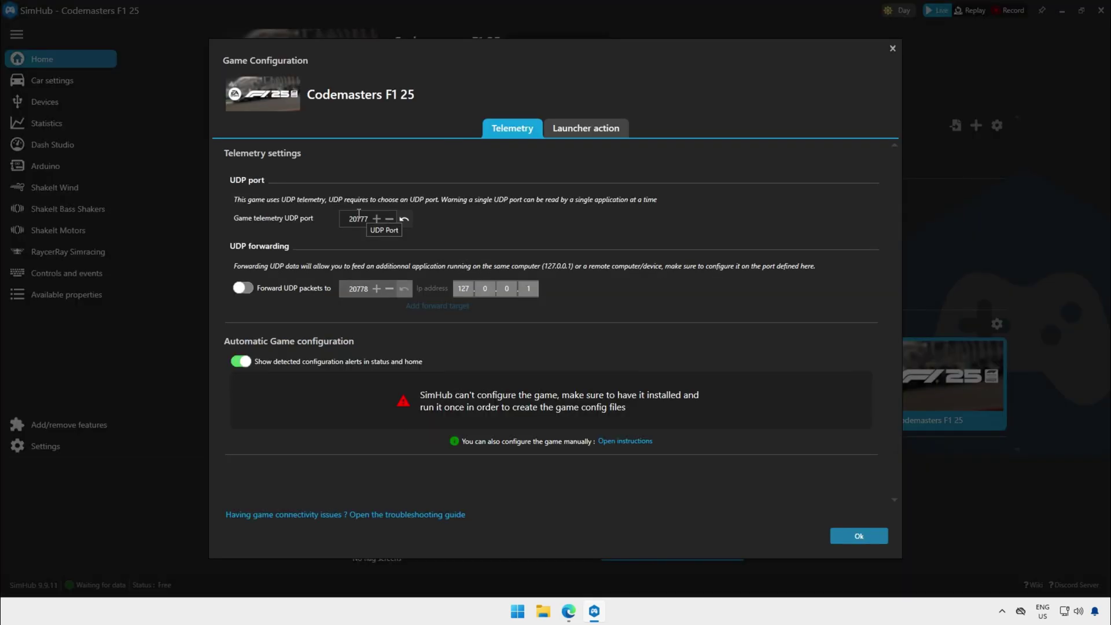
click(853, 537)
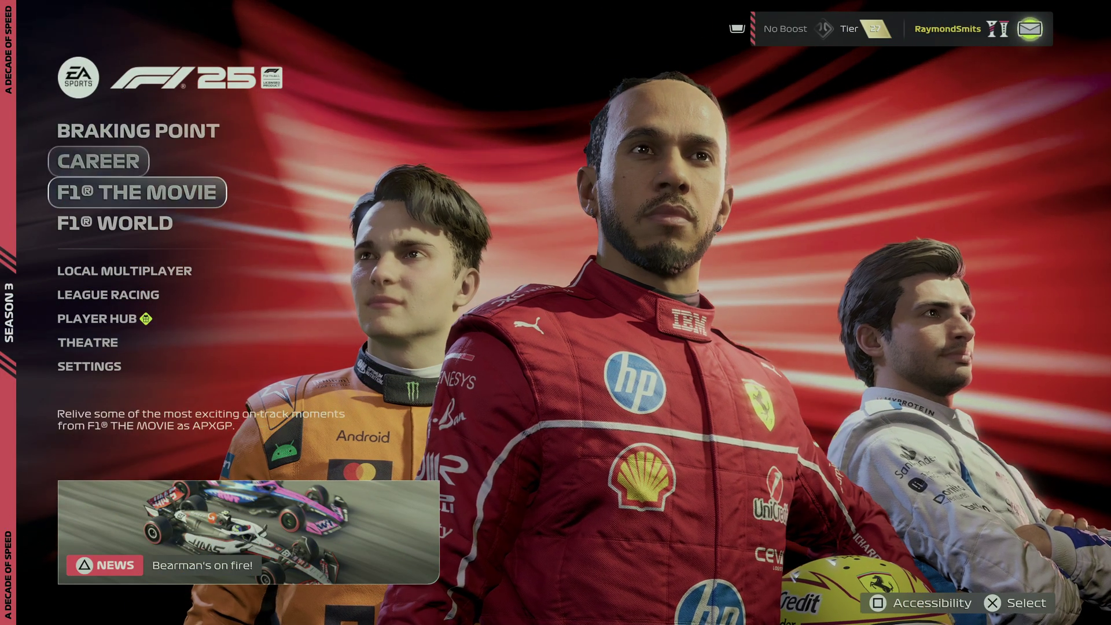
Step: Reach F1 25's Telemetry Settings and review UDP Broadcast Mode and the UDP IP Address
key(Down)
key(Down)
key(Down)
key(Down)
key(Down)
key(Down)
key(Return)
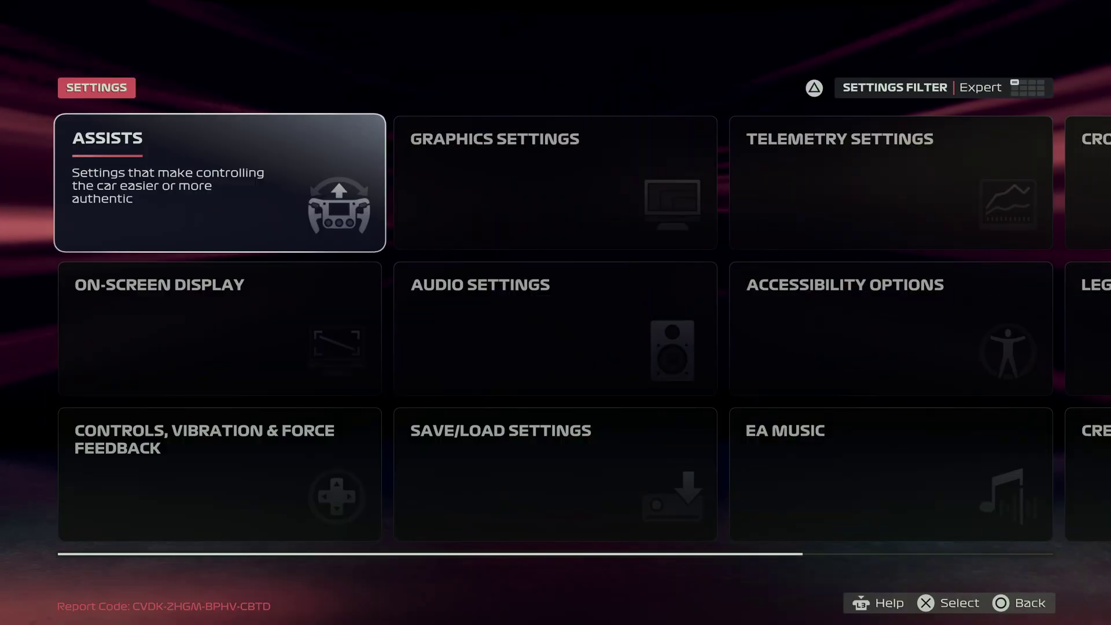
key(Right)
key(Right)
key(Return)
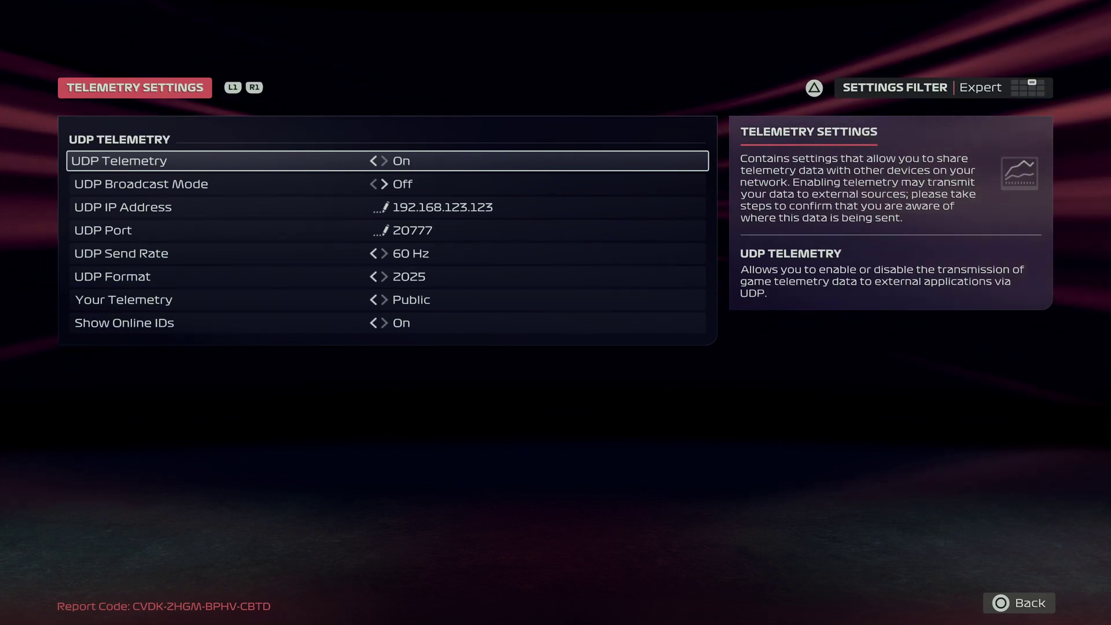
key(Down)
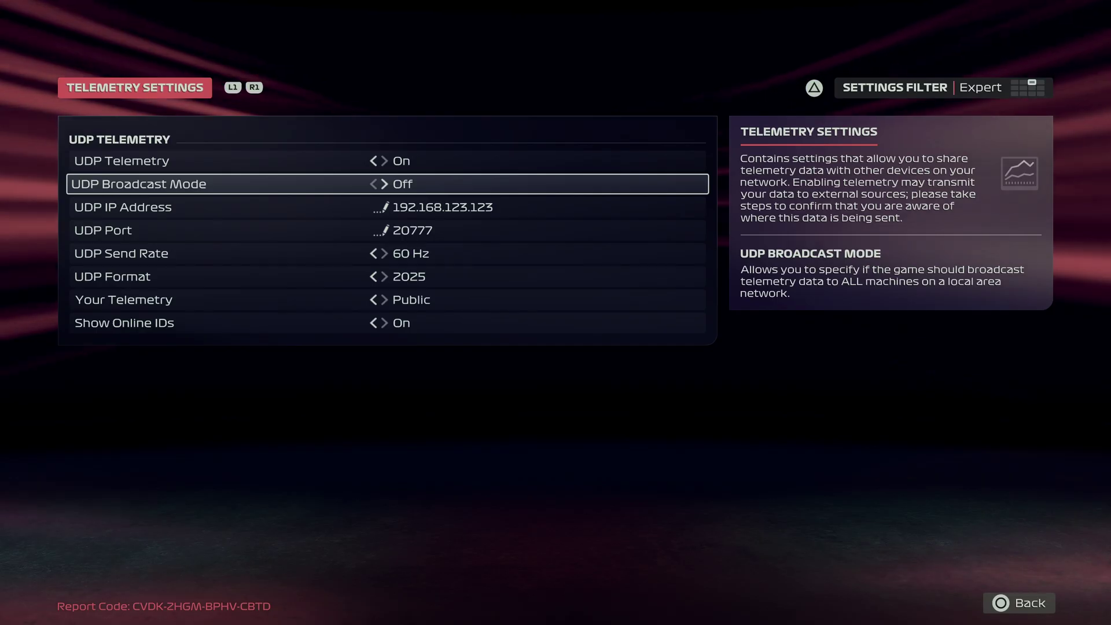
key(Down)
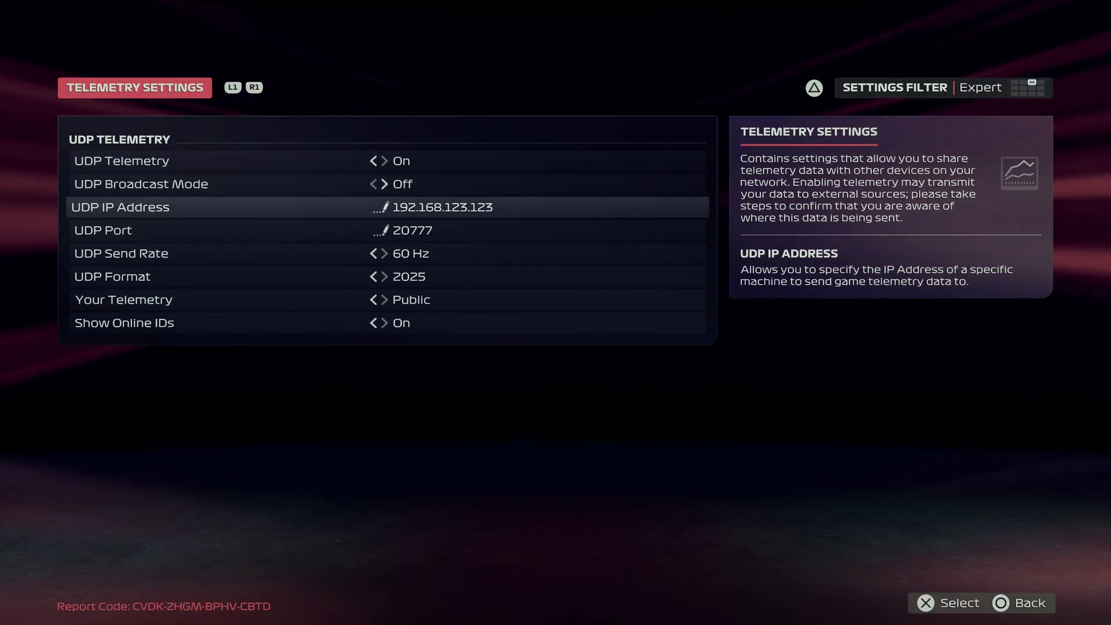
key(Return)
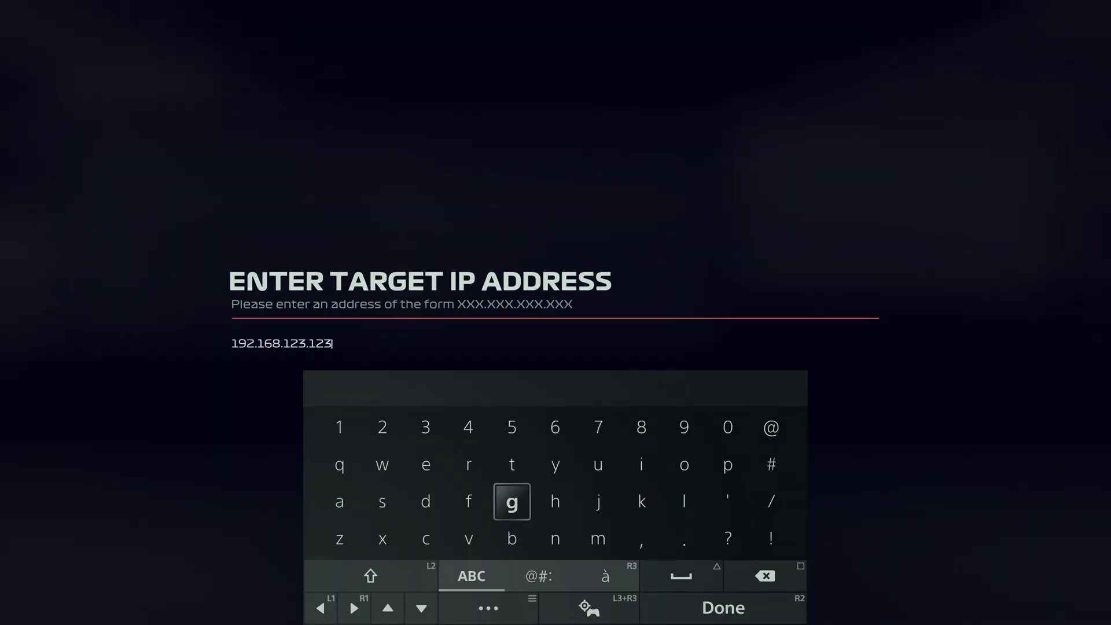
key(Escape)
Step: Verify UDP Port 20777, 60 Hz send rate and 2025 format, plus the remaining telemetry options
key(Down)
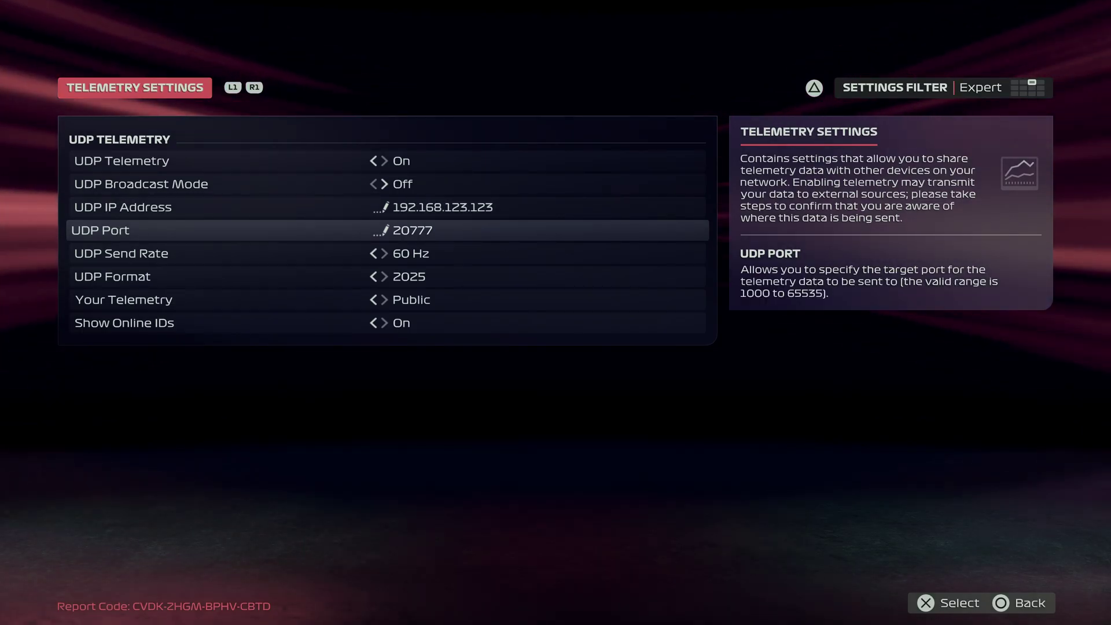
key(Down)
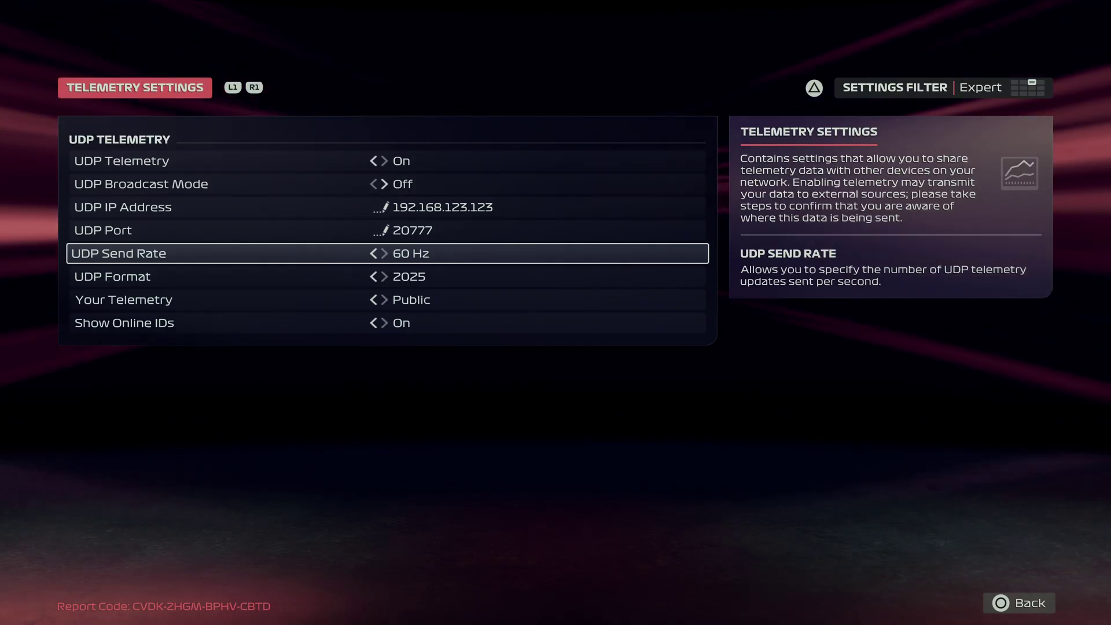
key(Down)
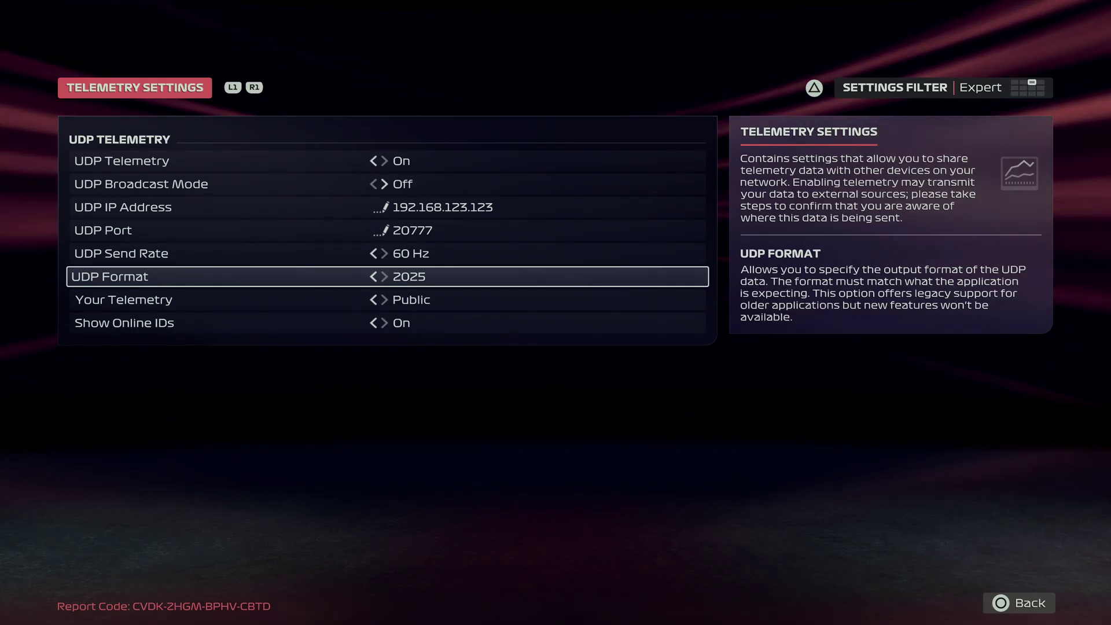
key(Down)
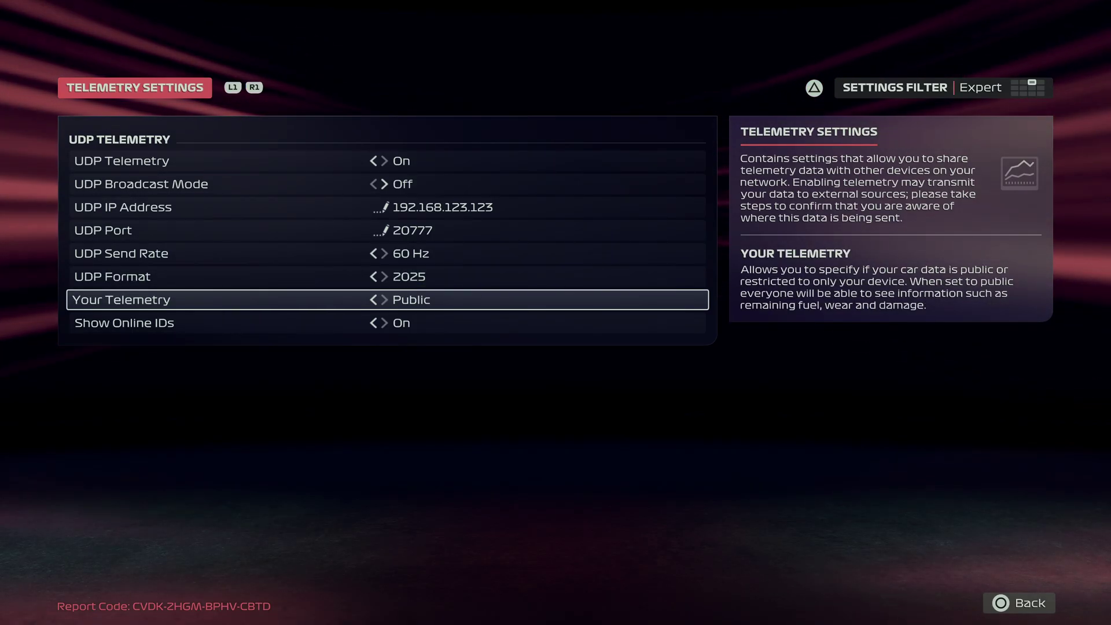
key(Down)
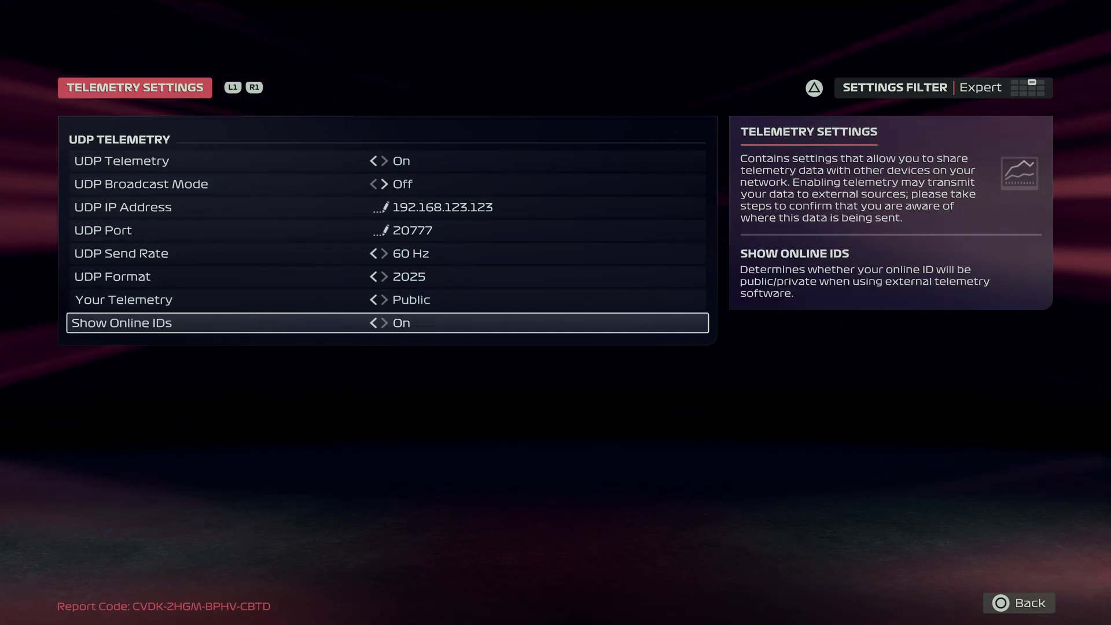